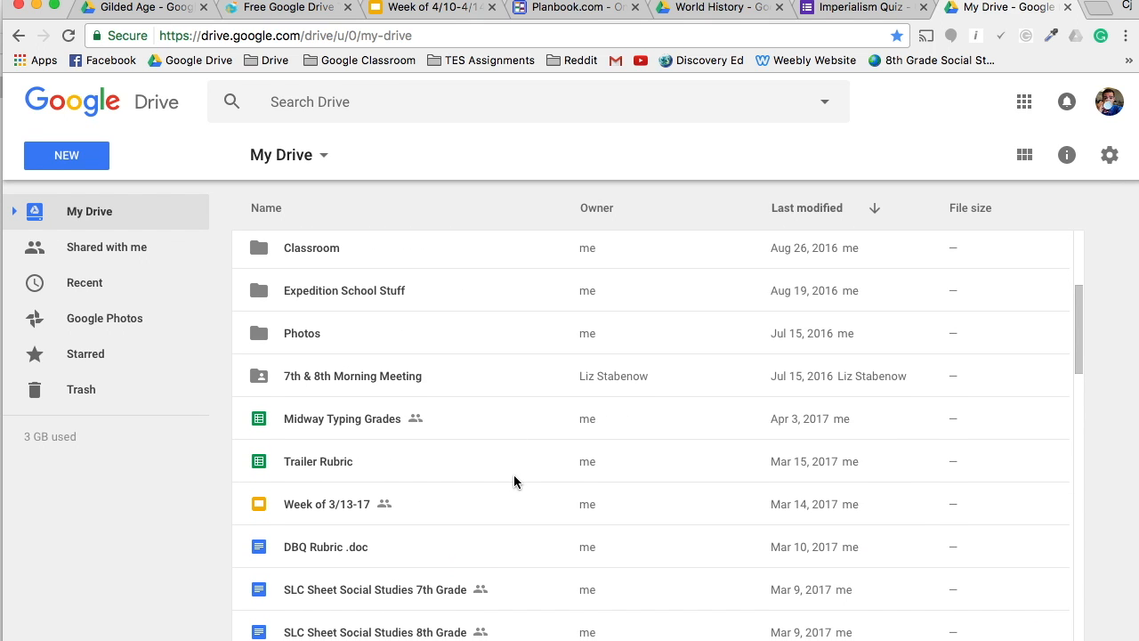
# Look through the folders and files listed in My Drive.
pyautogui.scroll(-15, 514, 482)
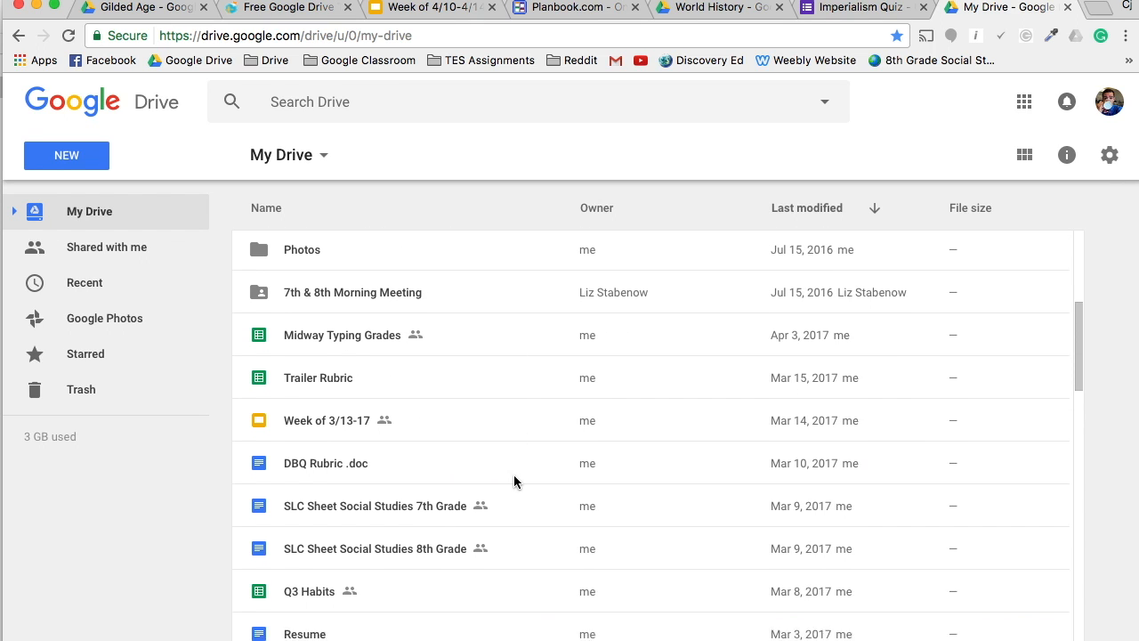
pyautogui.scroll(-2, 513, 480)
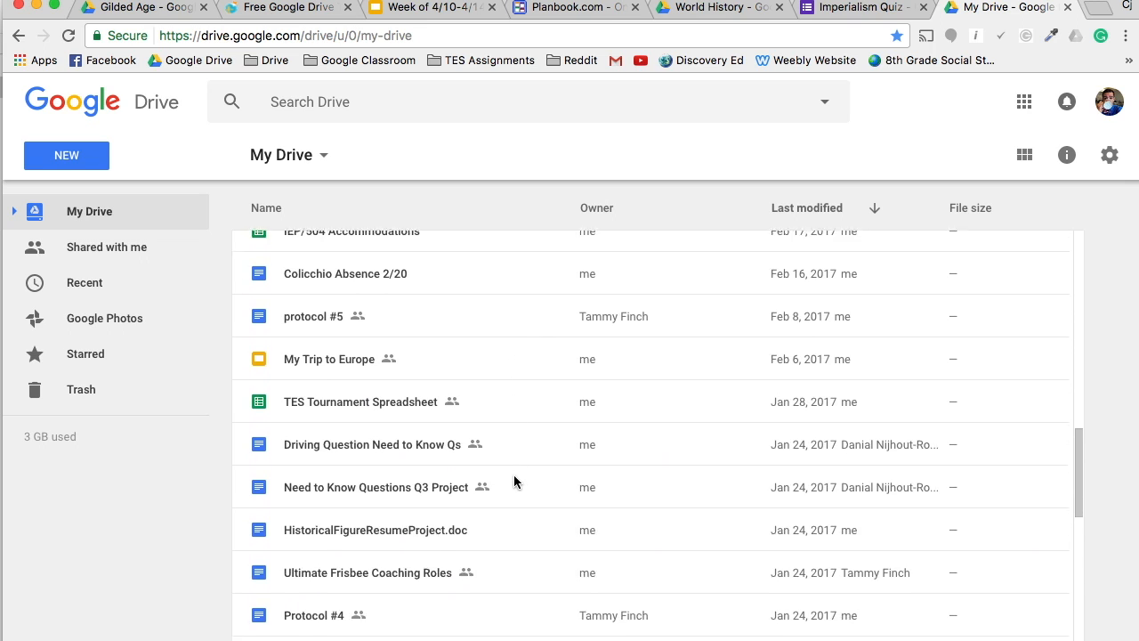
pyautogui.scroll(4, 514, 481)
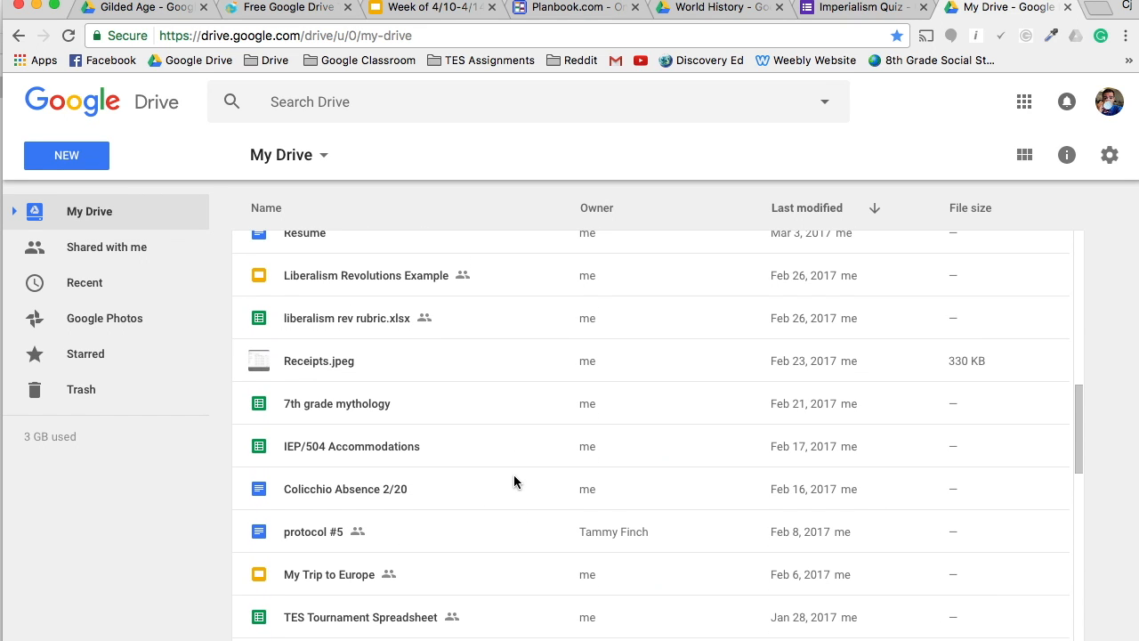
pyautogui.scroll(5, 514, 482)
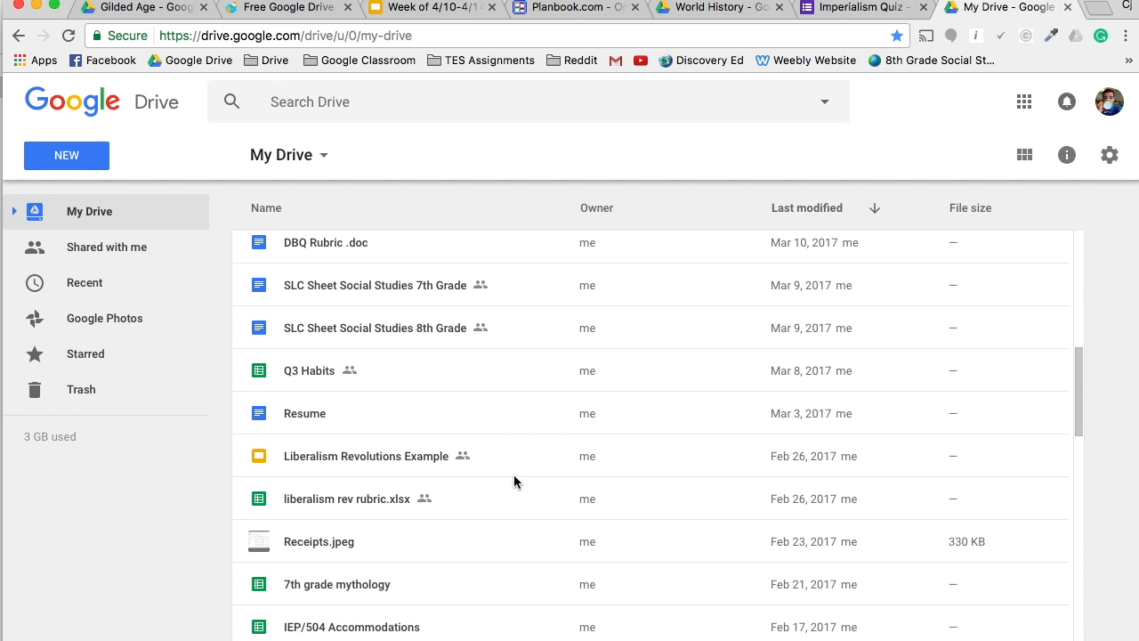
pyautogui.scroll(5, 514, 482)
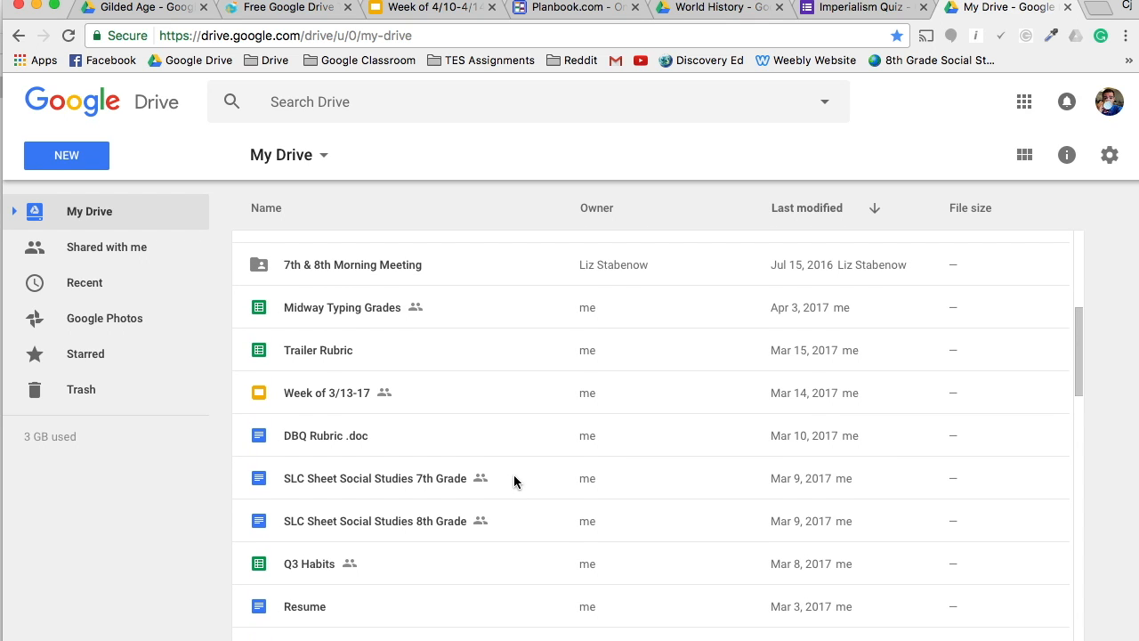
pyautogui.scroll(10, 513, 476)
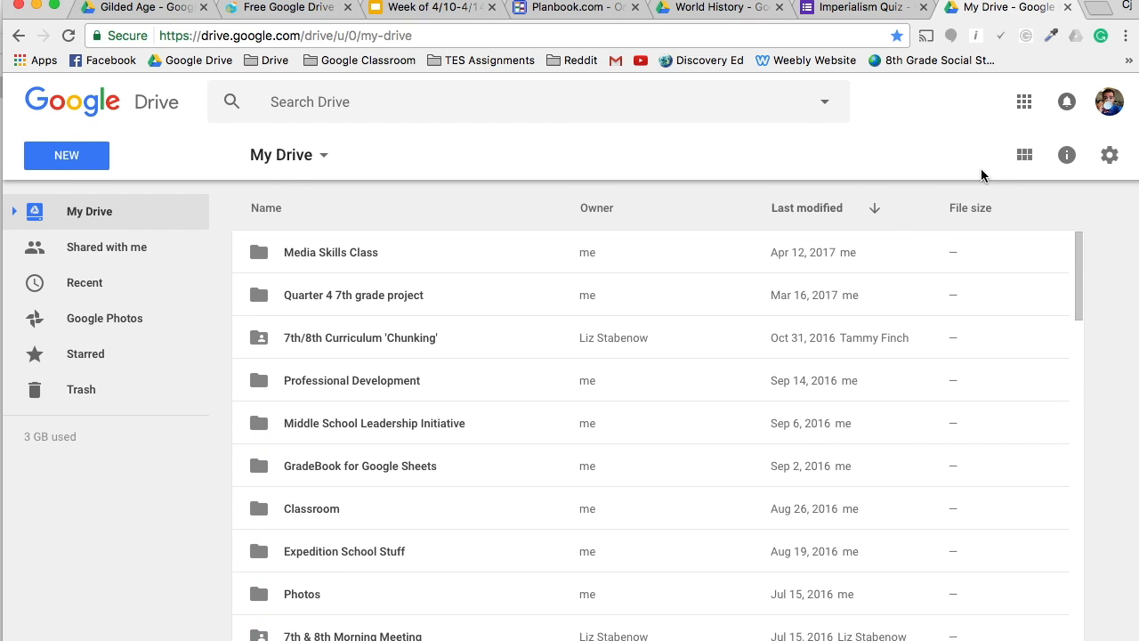
# Switch My Drive to the grid layout and look over the file thumbnails.
pyautogui.click(1024, 155)
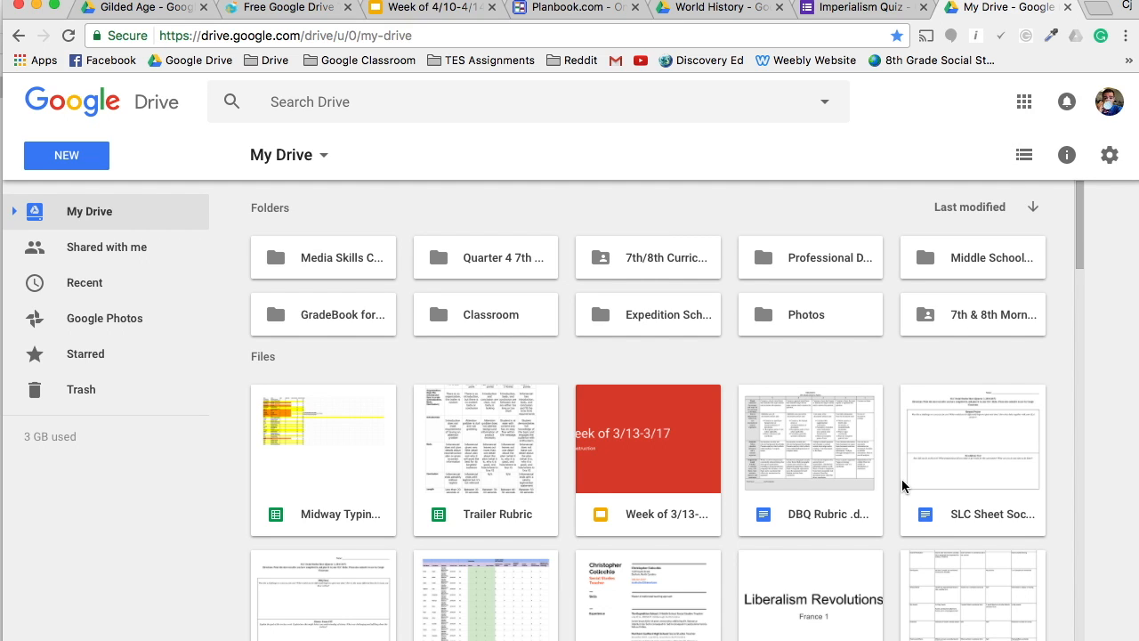
pyautogui.scroll(-3, 902, 479)
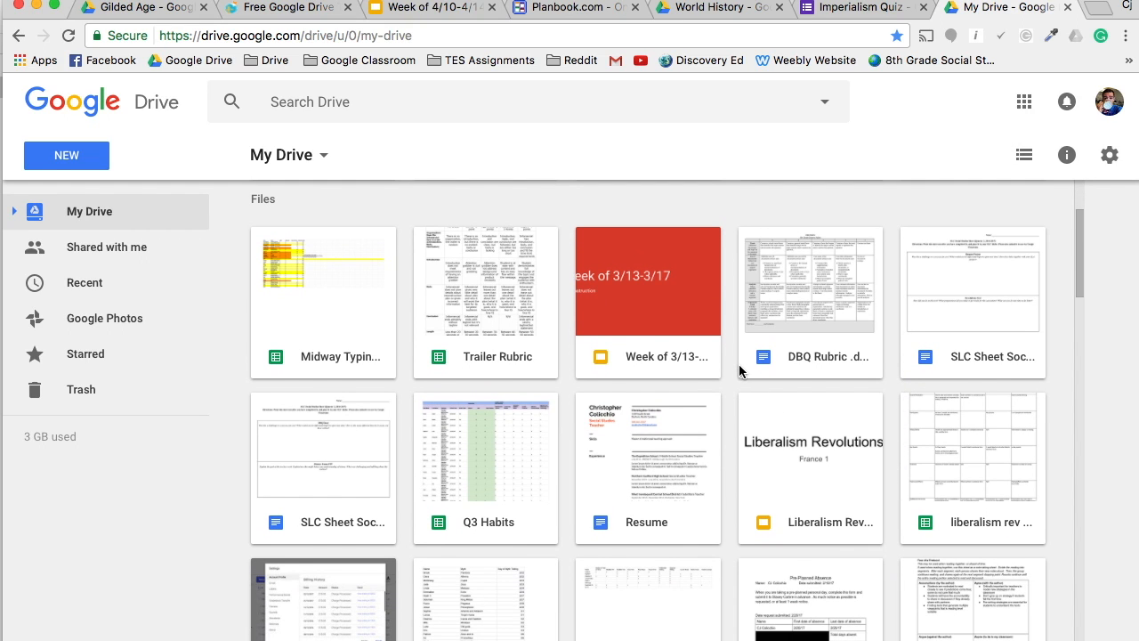
pyautogui.scroll(-2, 704, 426)
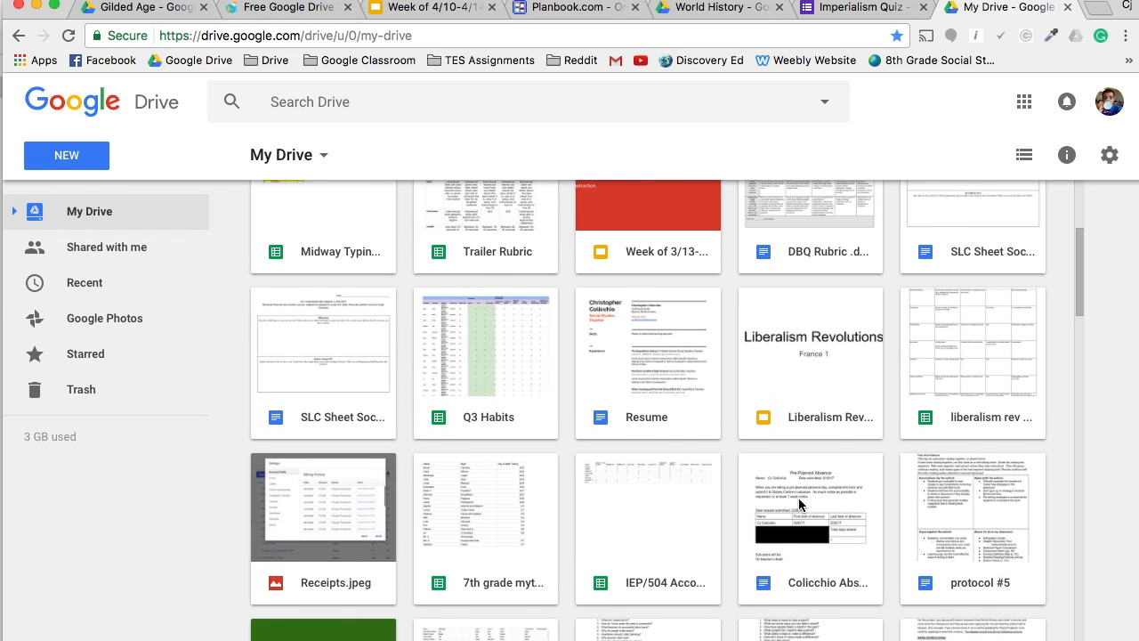
pyautogui.click(798, 496)
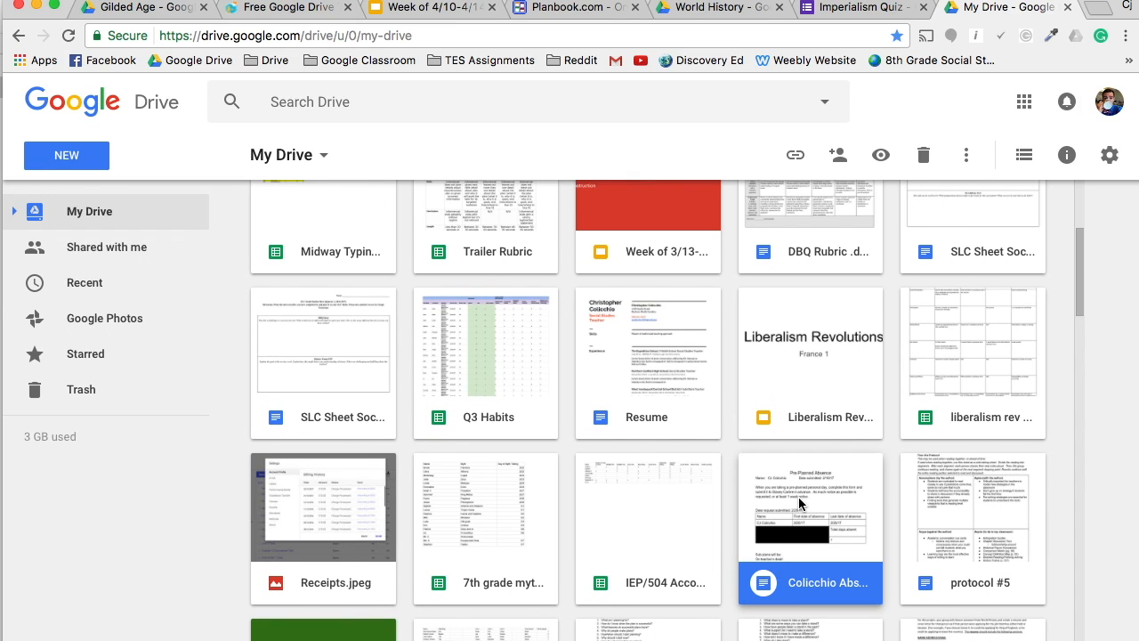
pyautogui.scroll(3, 846, 486)
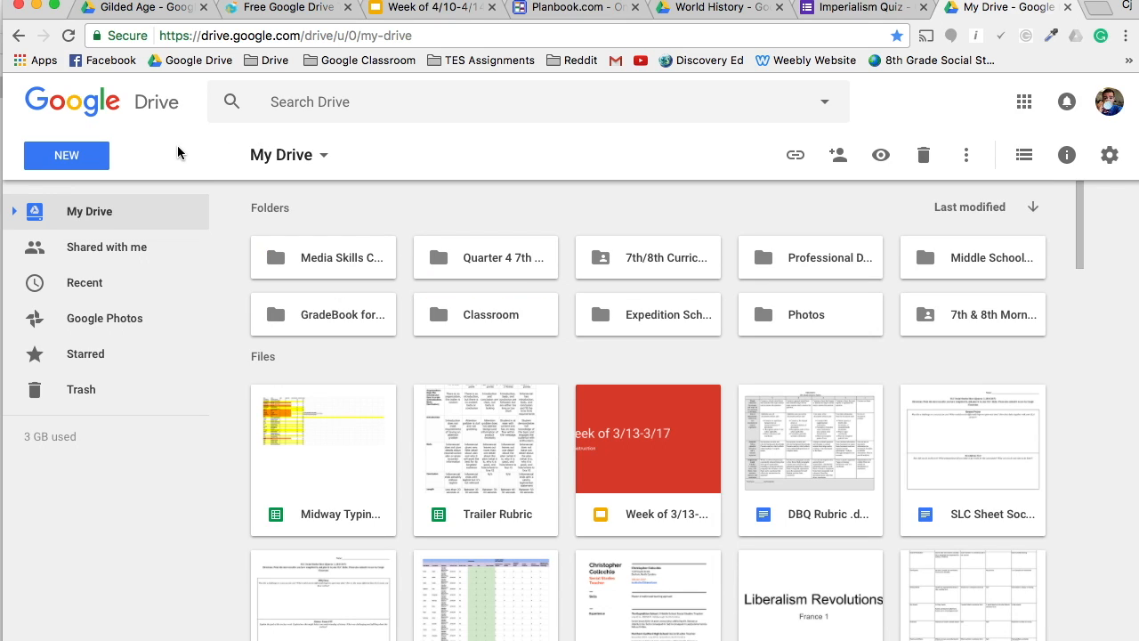
# Create a new folder named 5th Grade in My Drive.
pyautogui.click(95, 165)
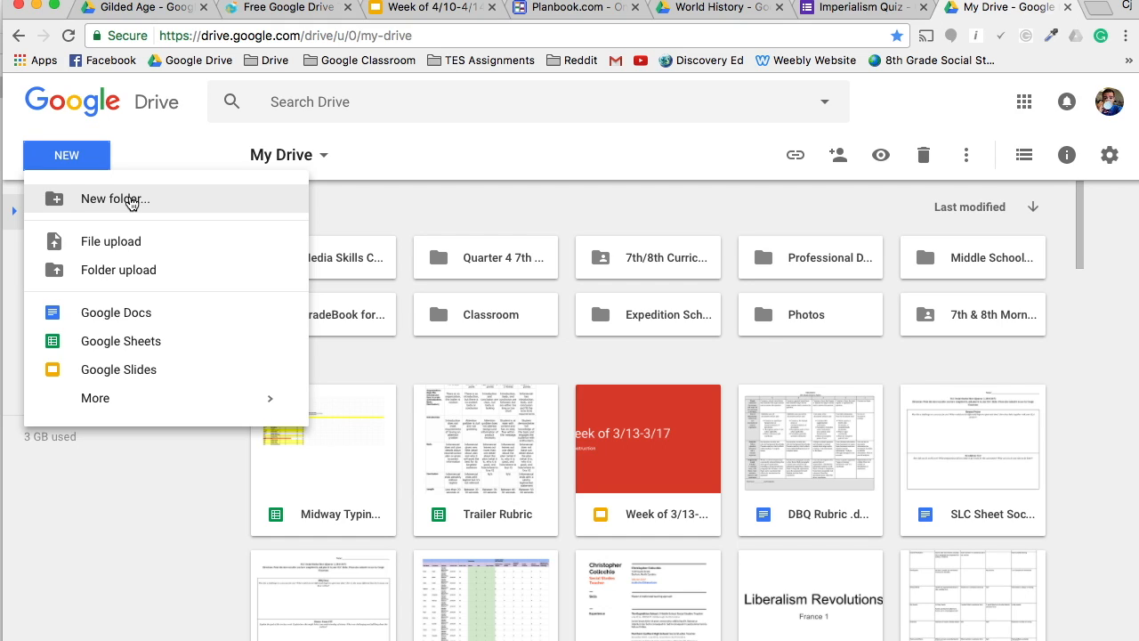
pyautogui.click(131, 200)
pyautogui.write('5th Grade')
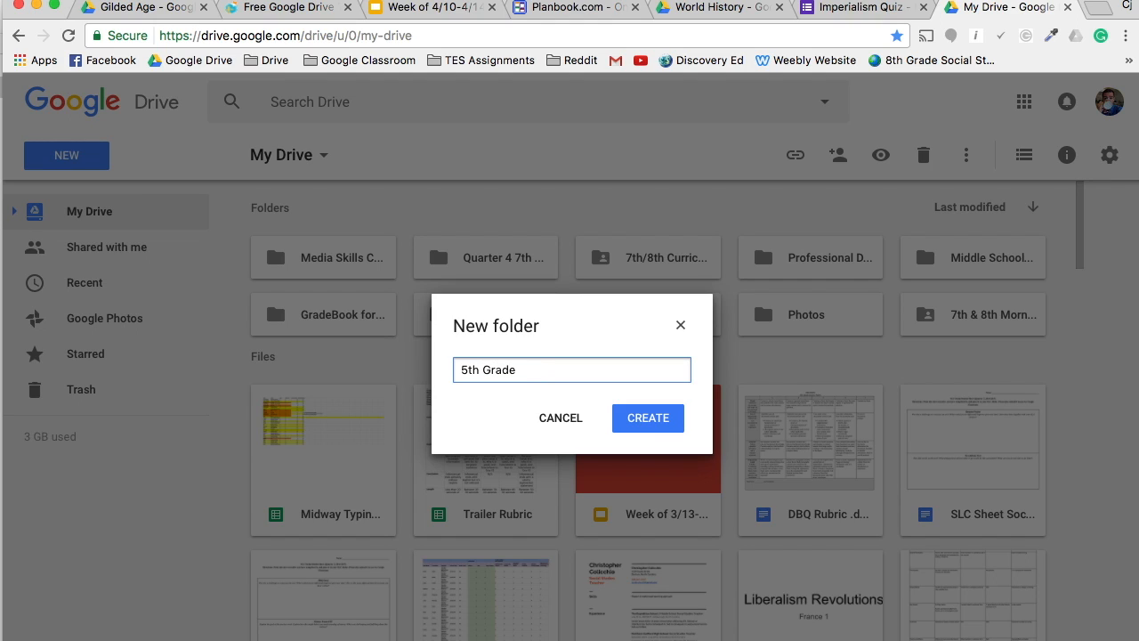
pyautogui.click(644, 419)
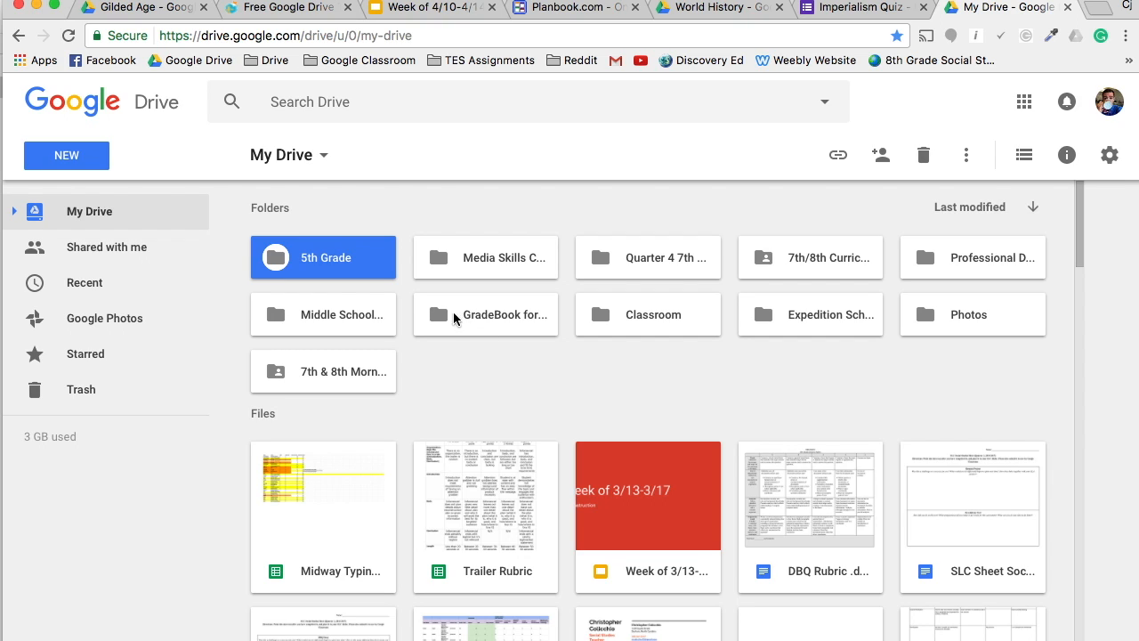
# Open the 5th Grade folder and create a subfolder in it named with the first teacher's surname.
pyautogui.doubleClick(378, 269)
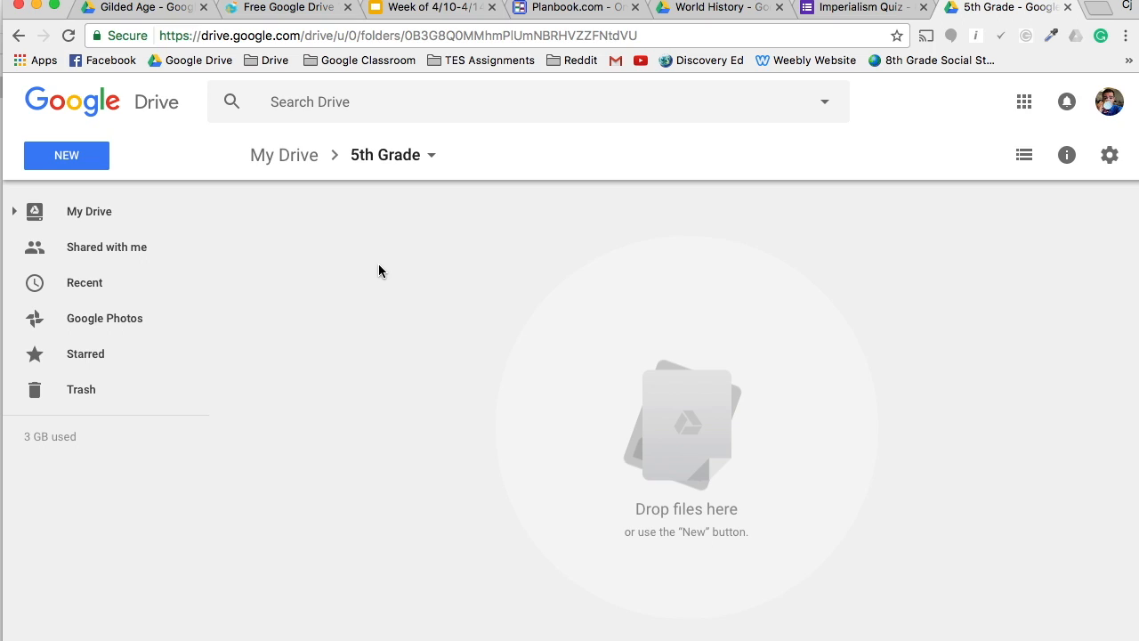
pyautogui.click(86, 164)
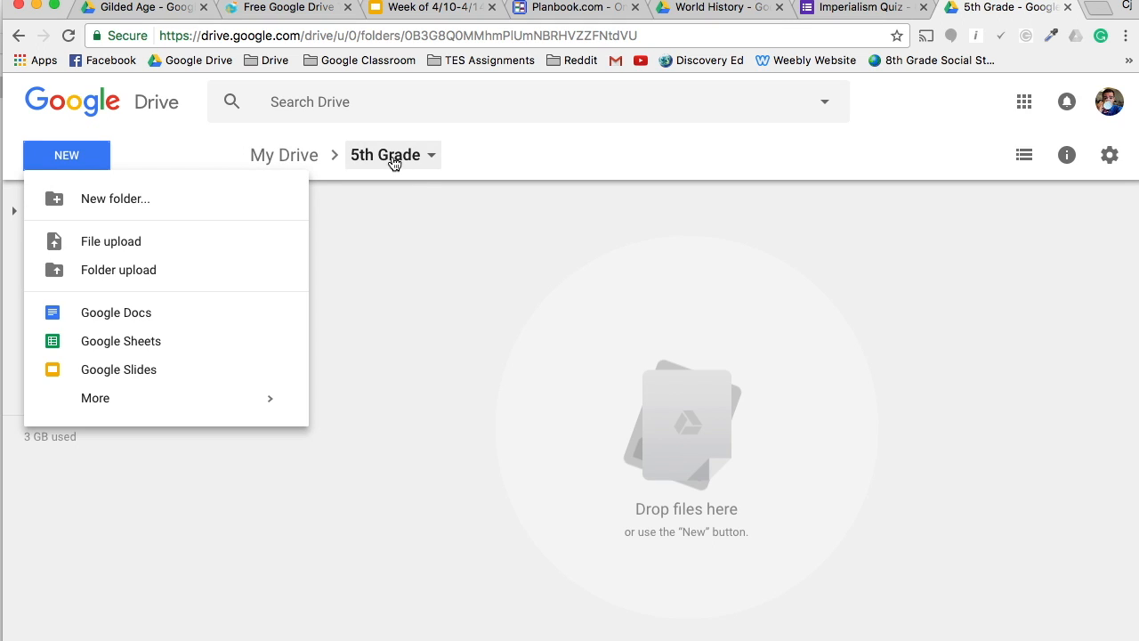
pyautogui.click(228, 210)
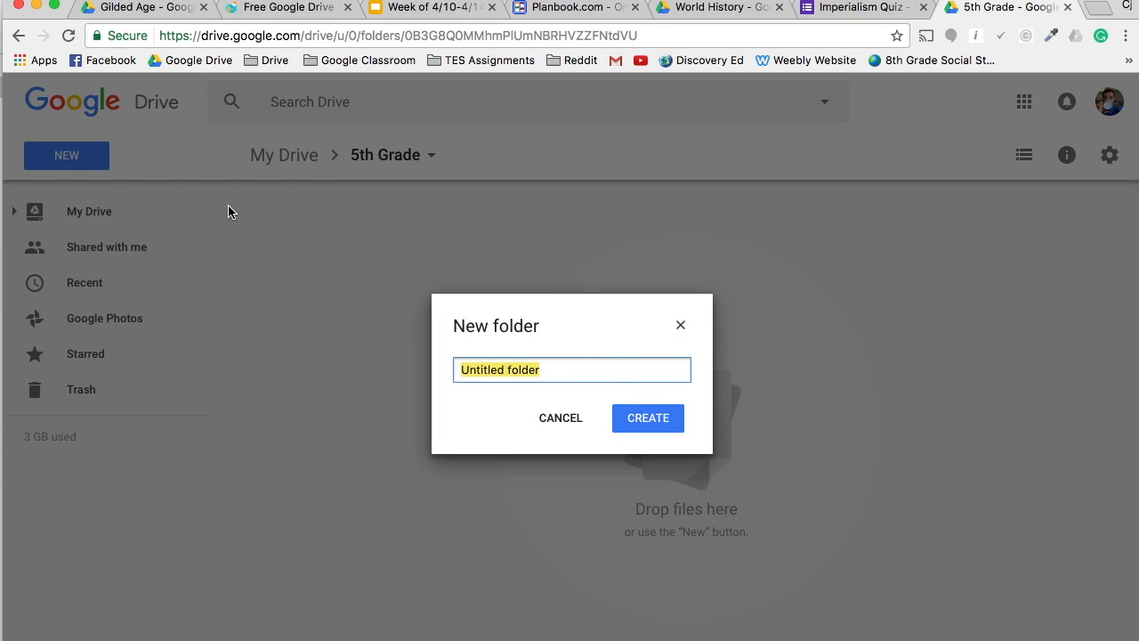
pyautogui.write('Archbald')
pyautogui.press('Return')
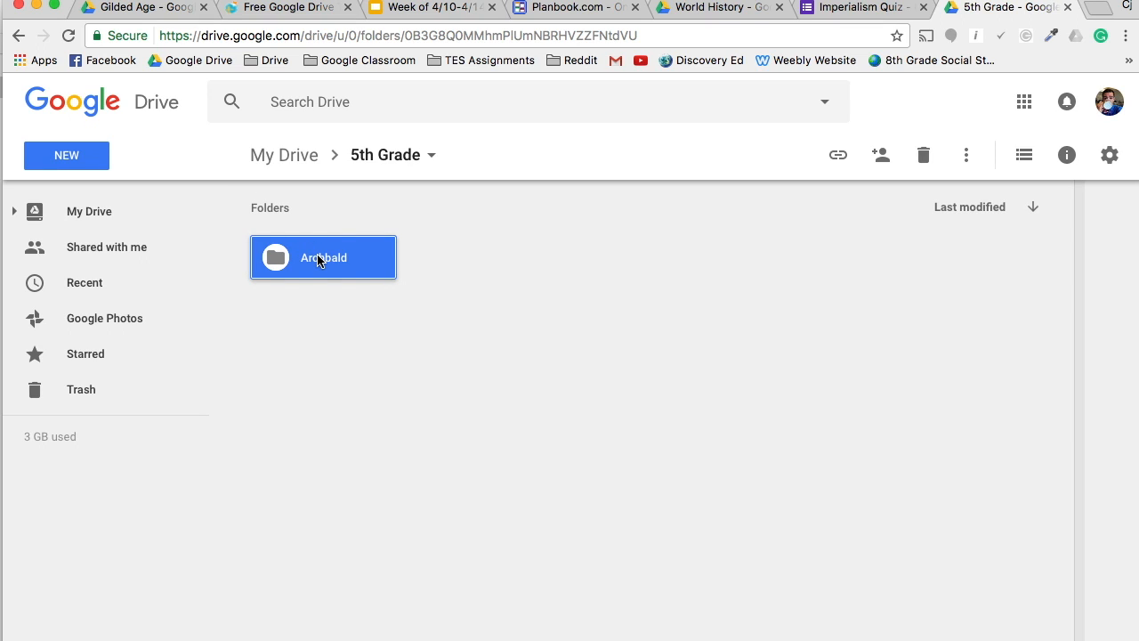
# Open the new teacher subfolder and rename it, correcting the ending of the surname to "old".
pyautogui.doubleClick(319, 258)
pyautogui.click(486, 167)
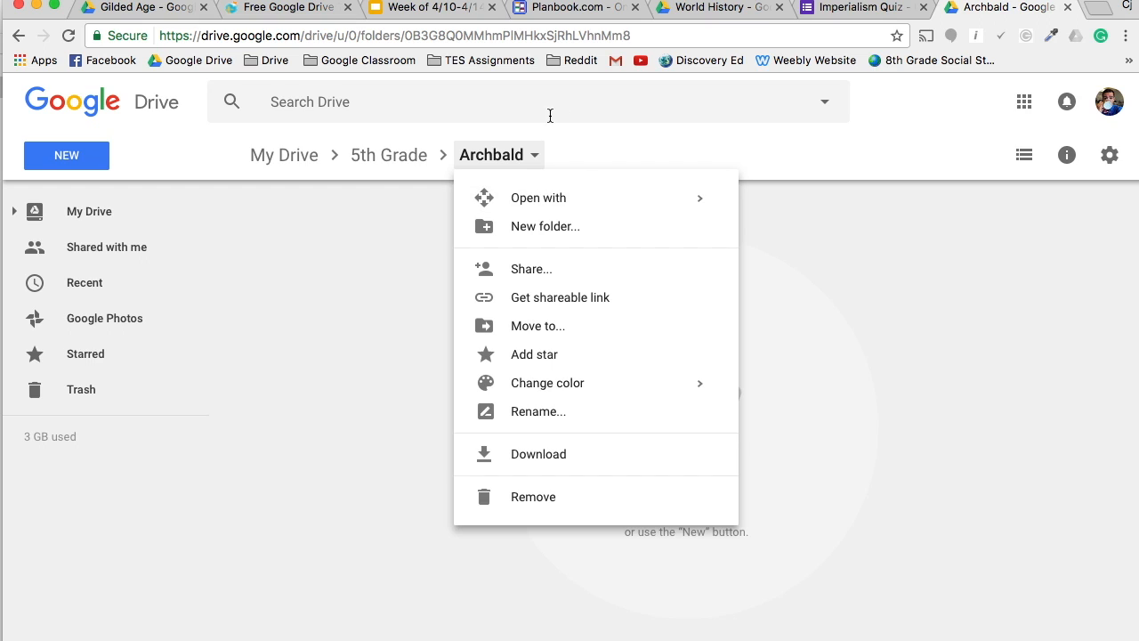
pyautogui.click(537, 157)
pyautogui.click(537, 156)
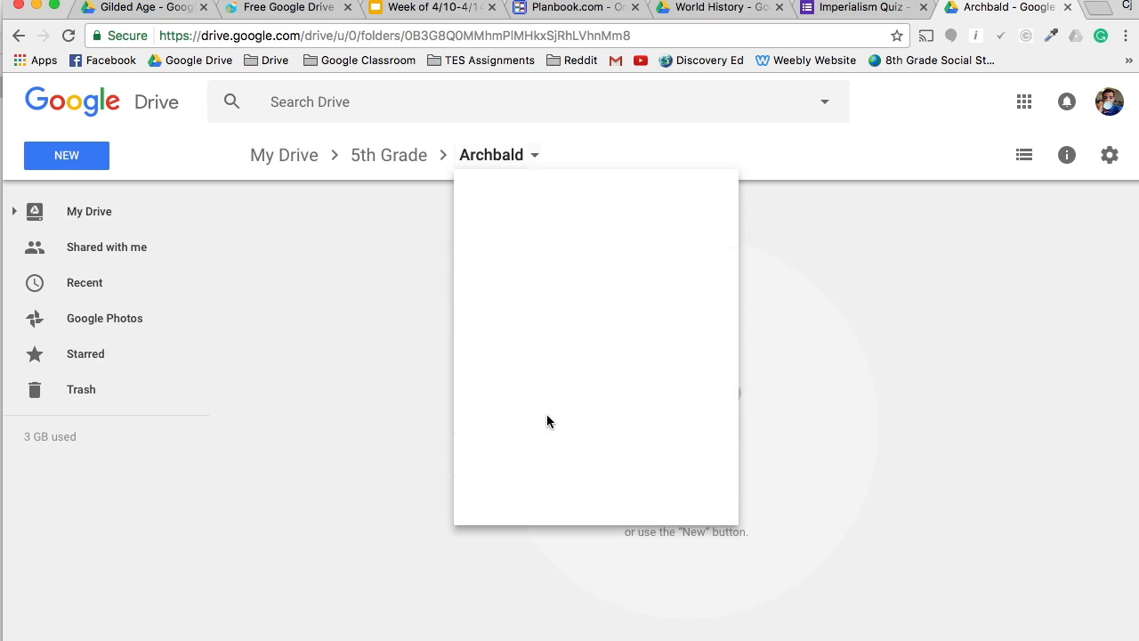
pyautogui.click(547, 412)
pyautogui.click(494, 385)
pyautogui.press('BackSpace')
pyautogui.press('BackSpace')
pyautogui.press('BackSpace')
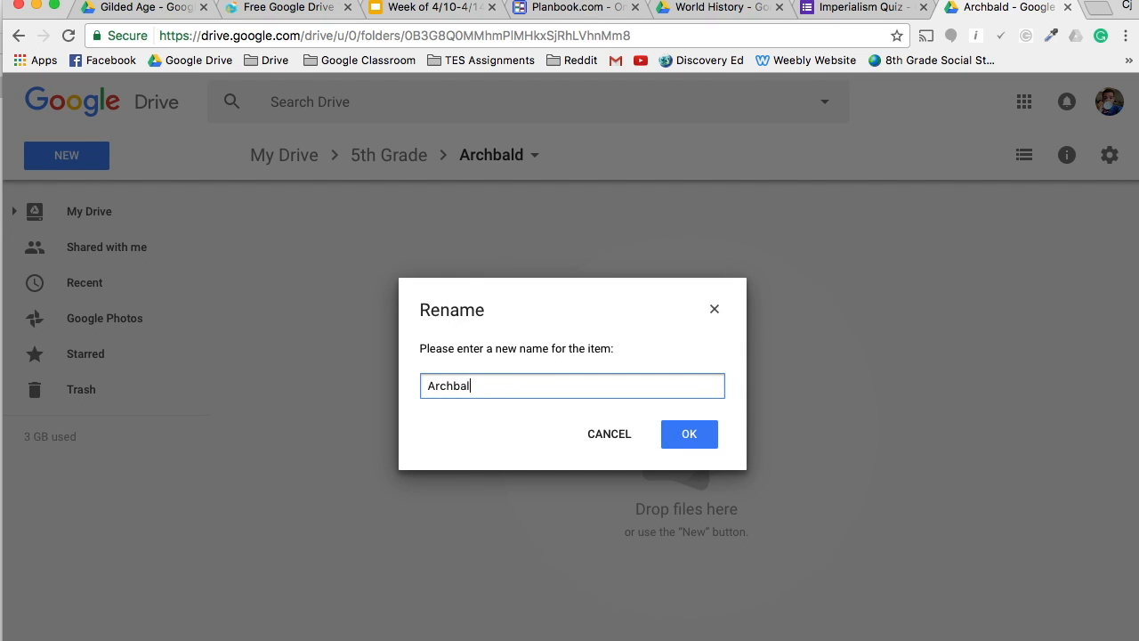
pyautogui.write('old')
pyautogui.click(690, 435)
# Return to the 5th Grade folder and create another subfolder named with the second teacher's surname.
pyautogui.click(391, 155)
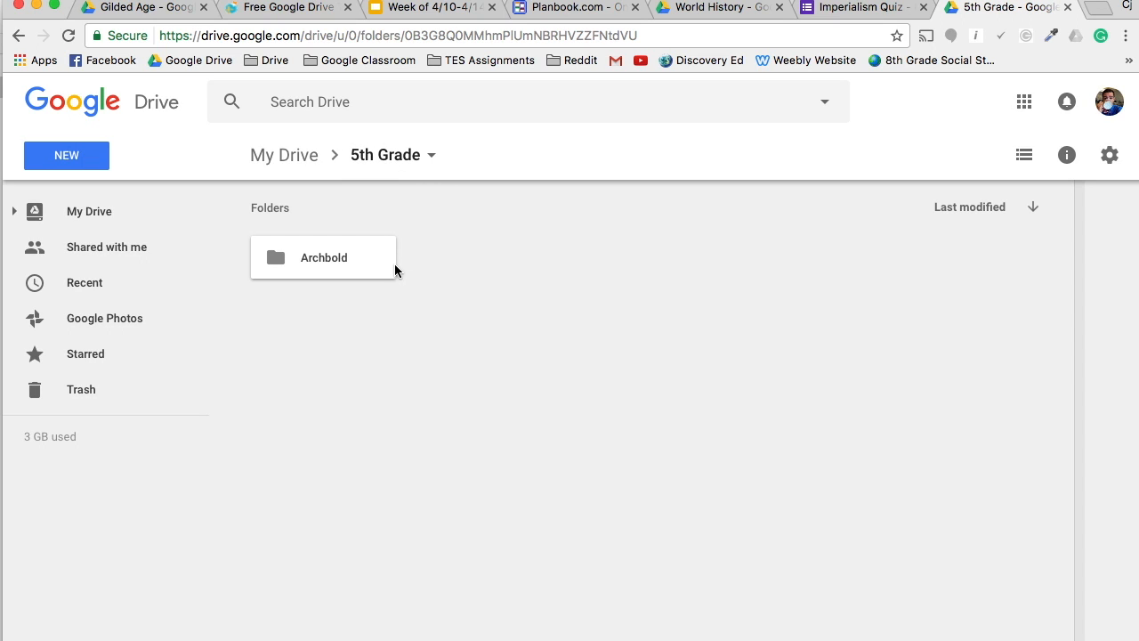
pyautogui.click(82, 158)
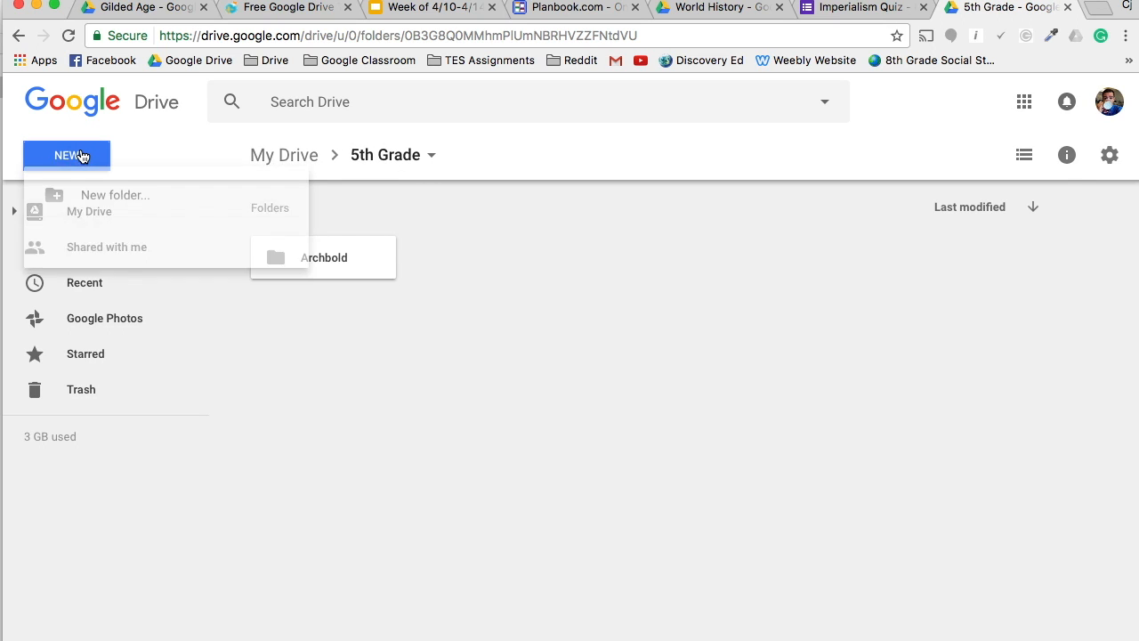
pyautogui.click(89, 197)
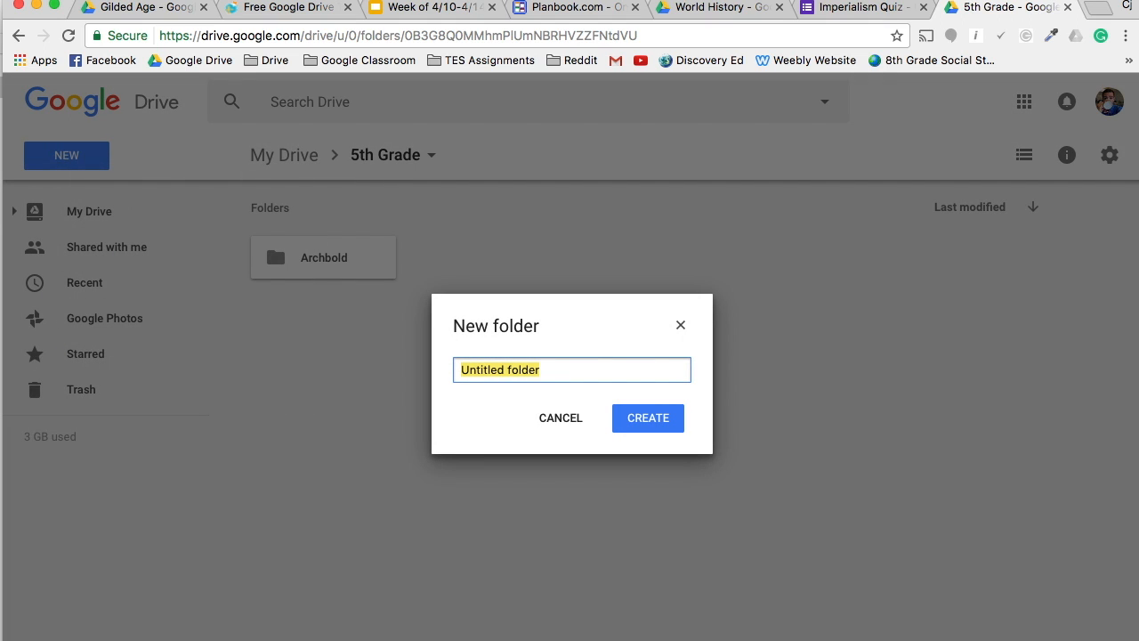
pyautogui.write('Bladon')
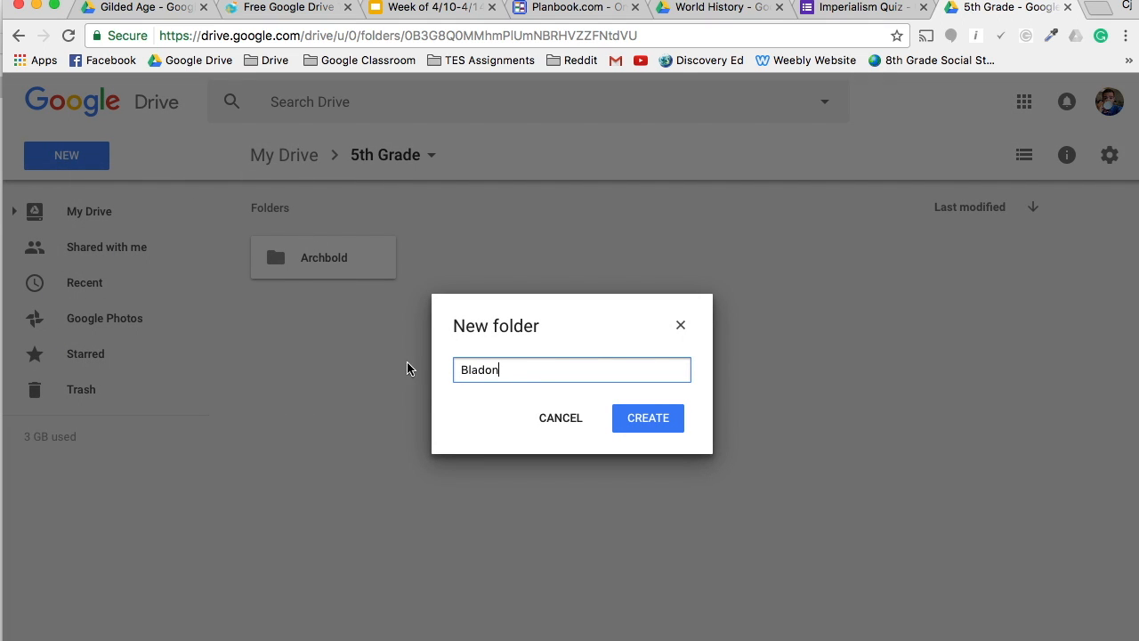
pyautogui.click(666, 417)
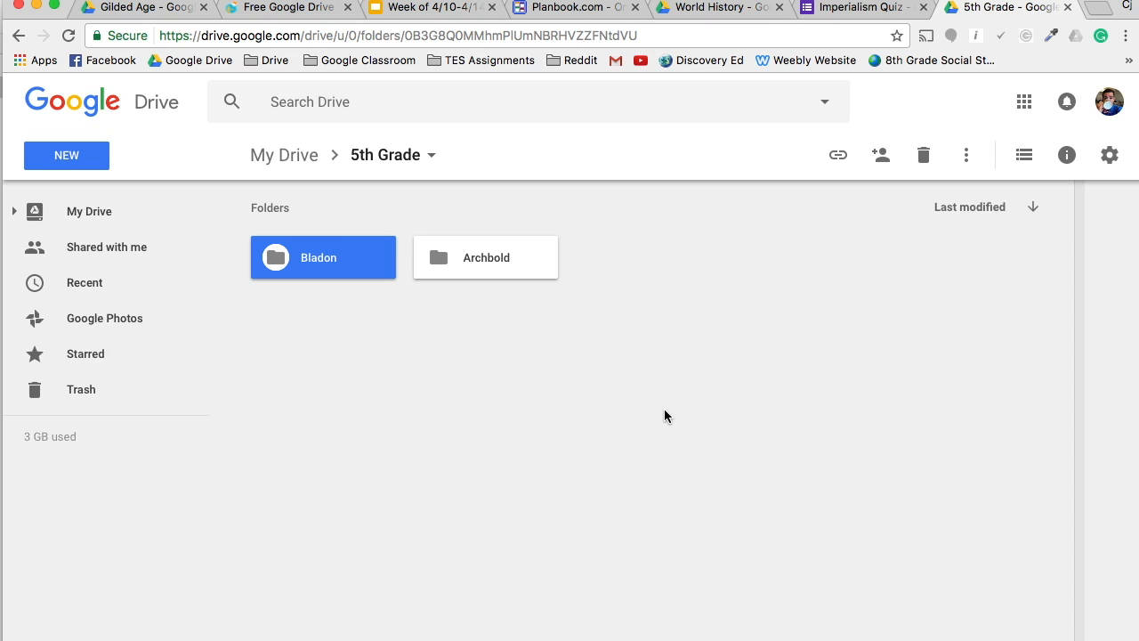
# Open the first teacher's folder inside 5th Grade and create a subfolder named Math in it.
pyautogui.click(282, 155)
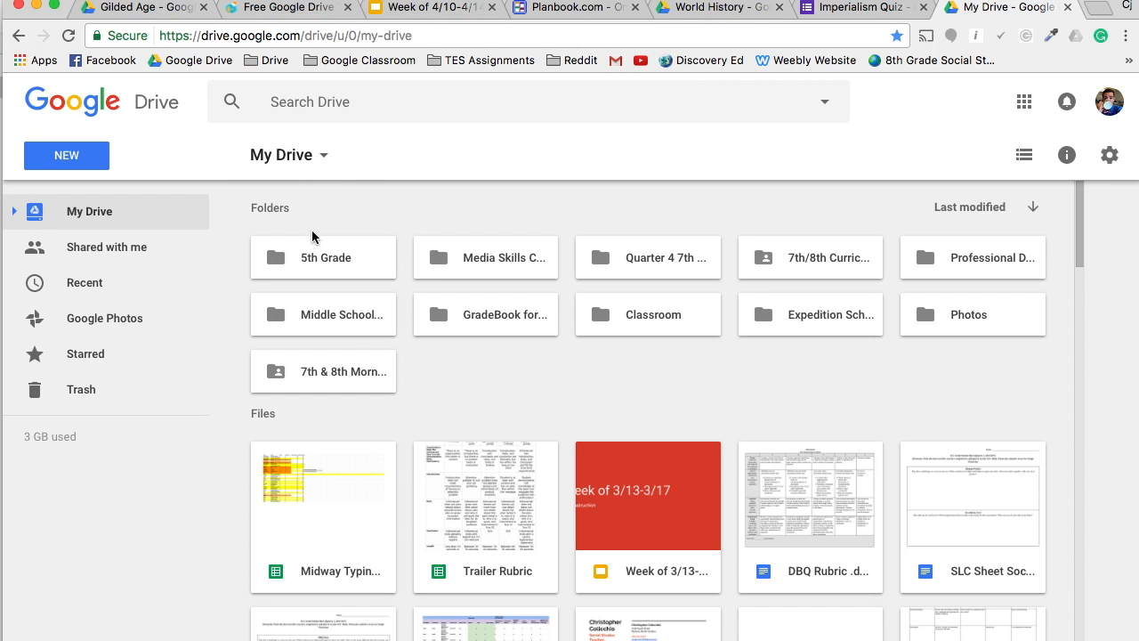
pyautogui.doubleClick(325, 259)
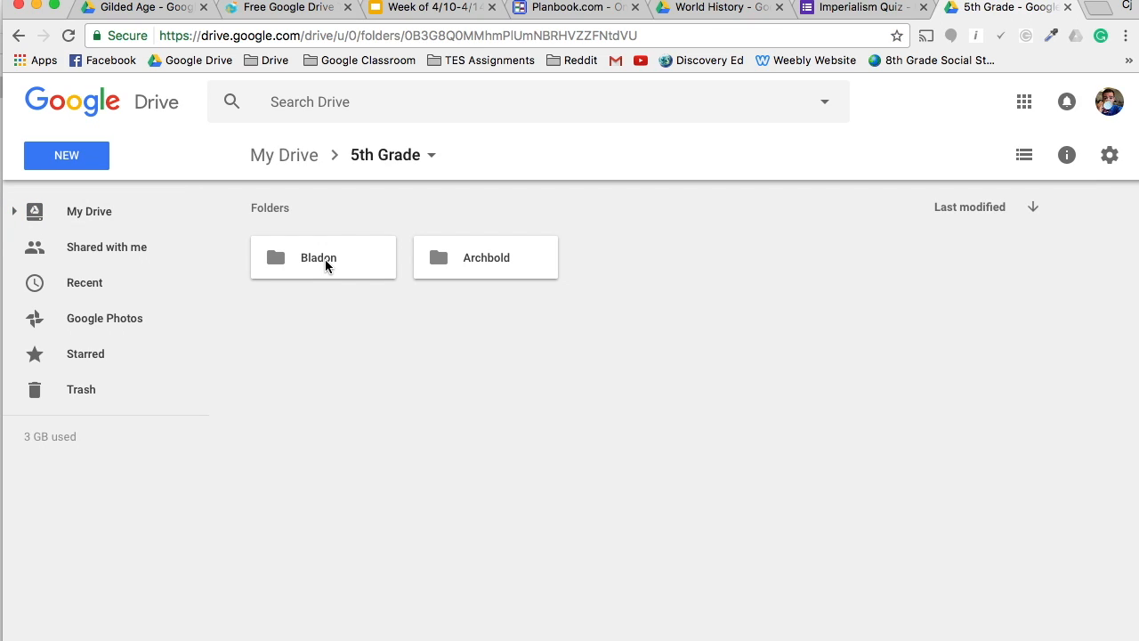
pyautogui.doubleClick(476, 259)
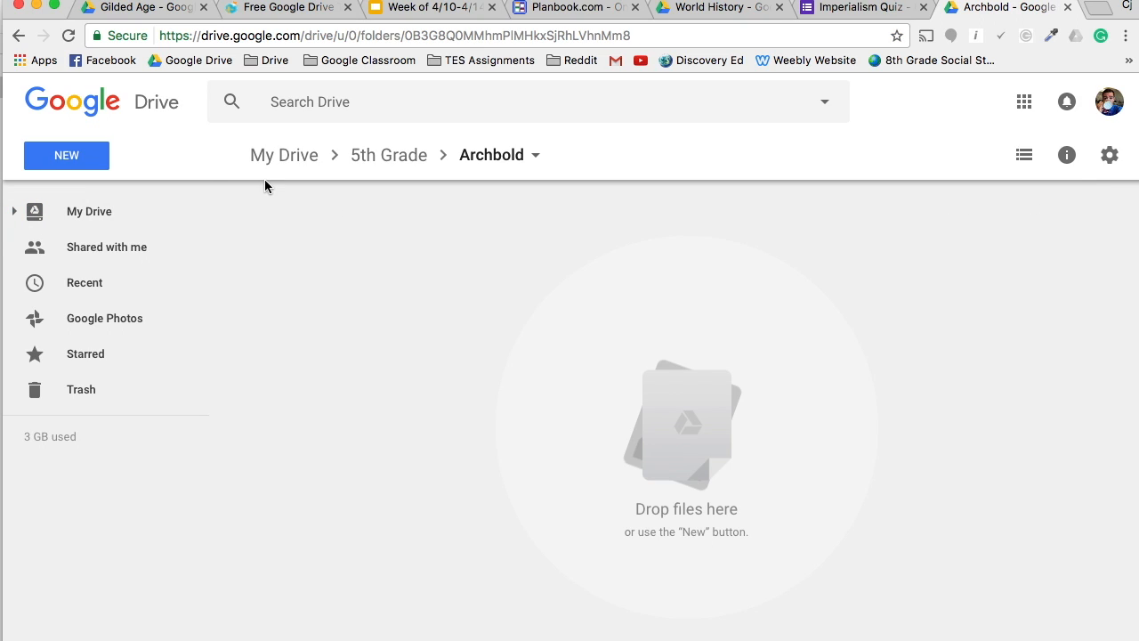
pyautogui.click(95, 166)
pyautogui.click(171, 214)
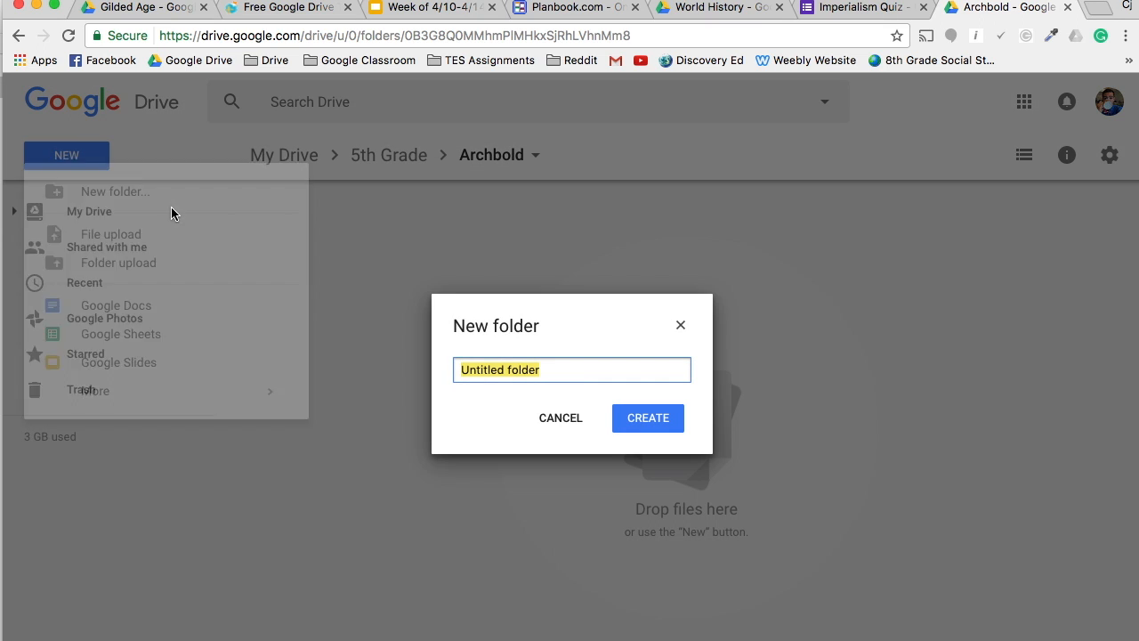
pyautogui.write('Math')
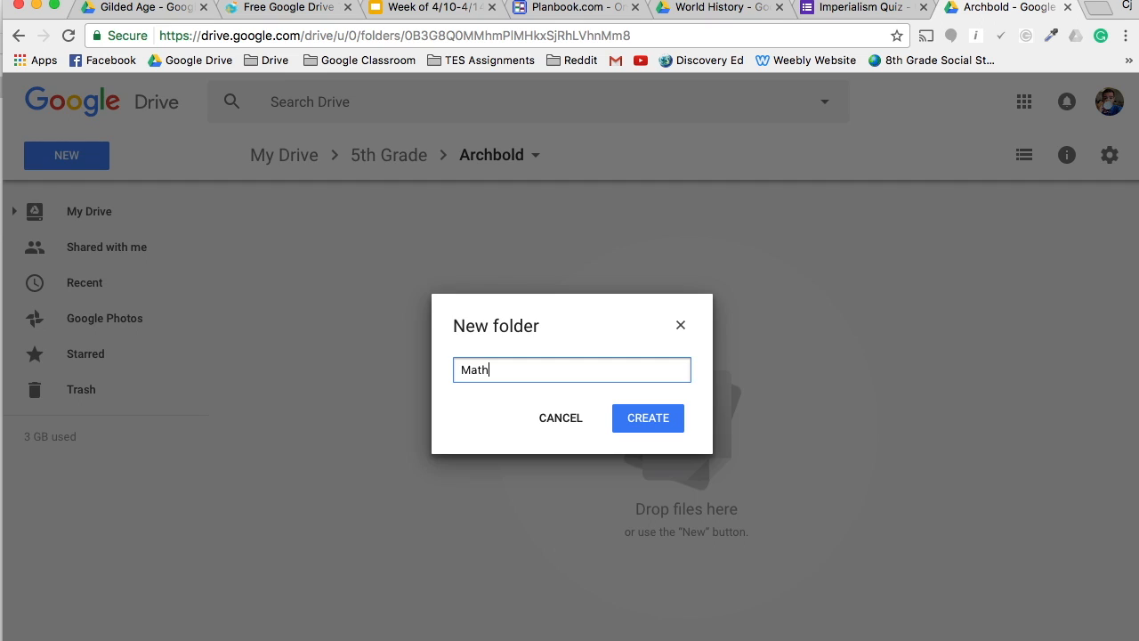
pyautogui.press('Return')
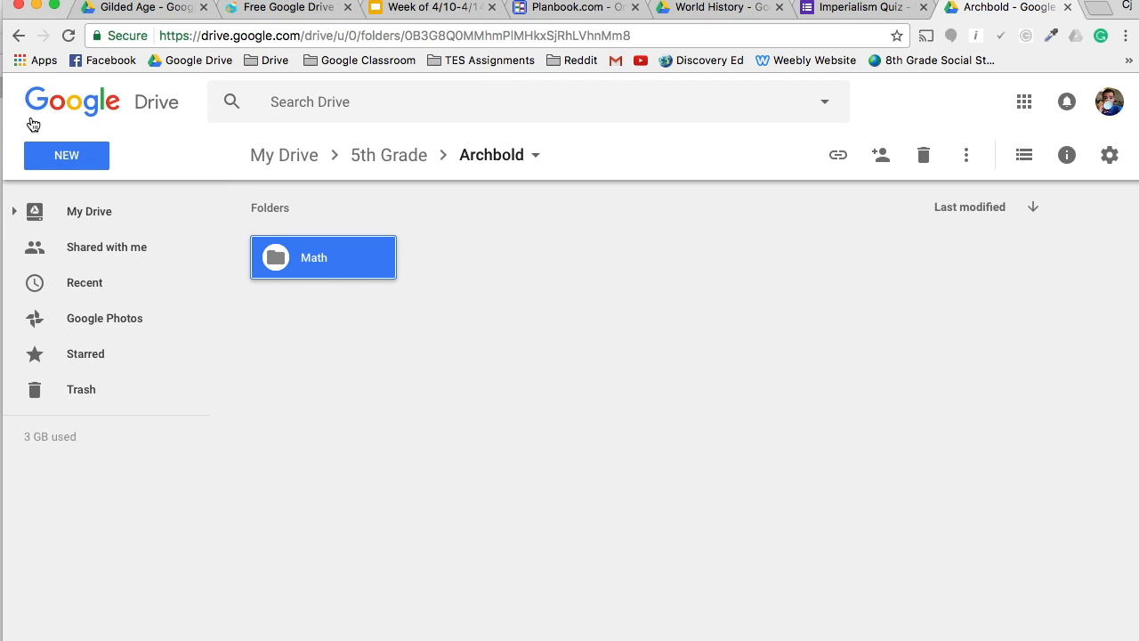
# Create a subfolder named Science beside Math in the first teacher's folder.
pyautogui.click(38, 161)
pyautogui.click(100, 190)
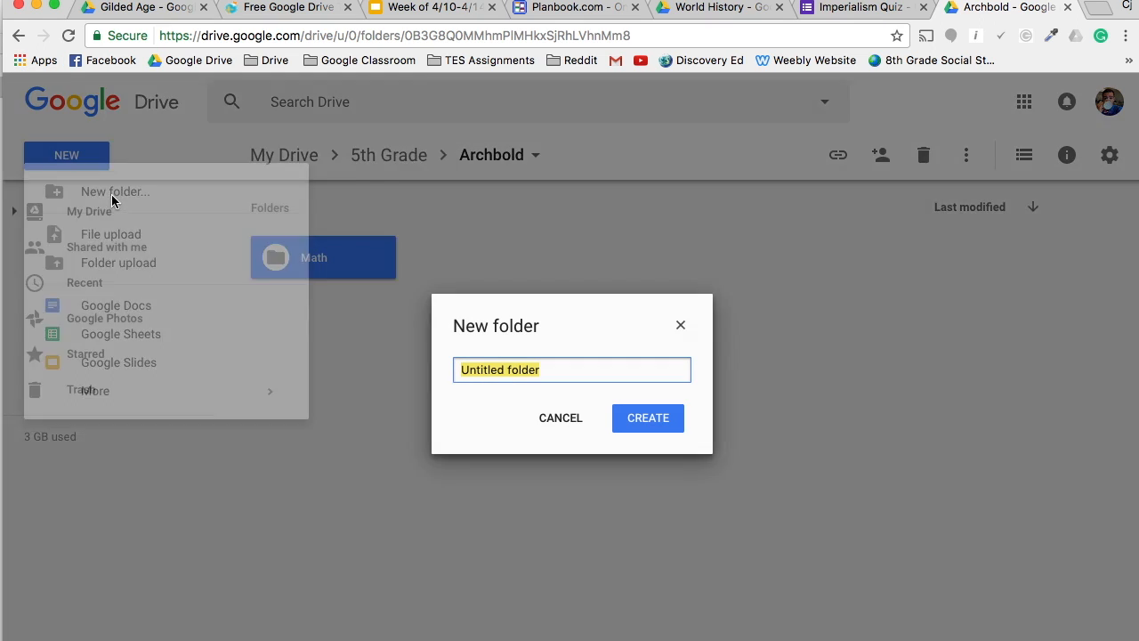
pyautogui.write('Science')
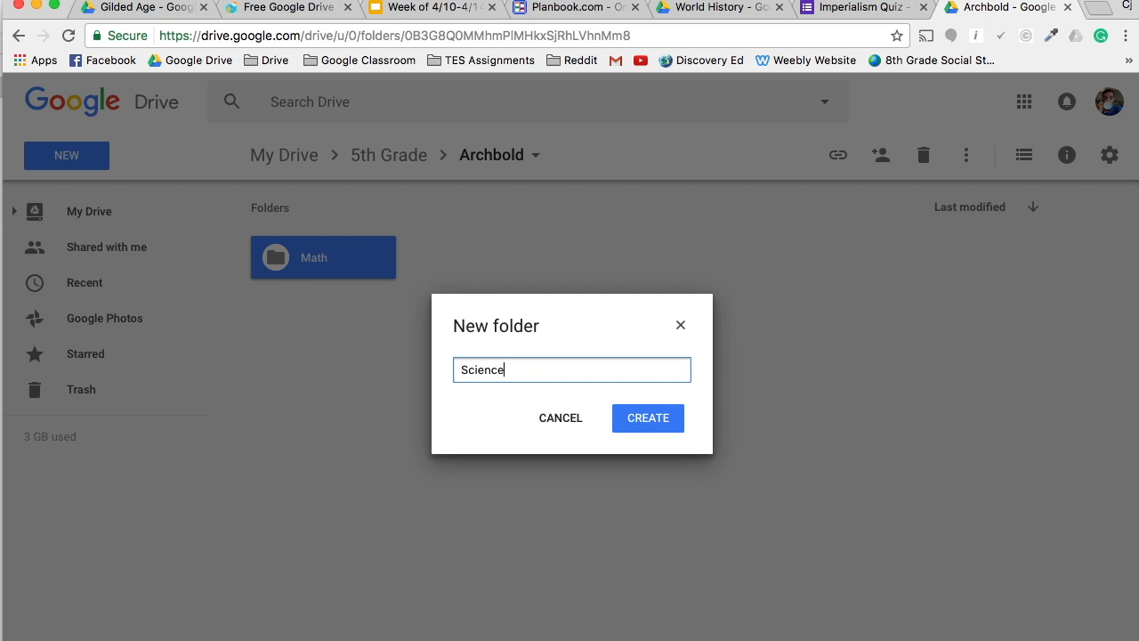
pyautogui.press('Return')
# Go back to 5th Grade, open the second teacher's folder and create a subfolder named Social Studies in it.
pyautogui.click(418, 155)
pyautogui.click(371, 266)
pyautogui.doubleClick(370, 263)
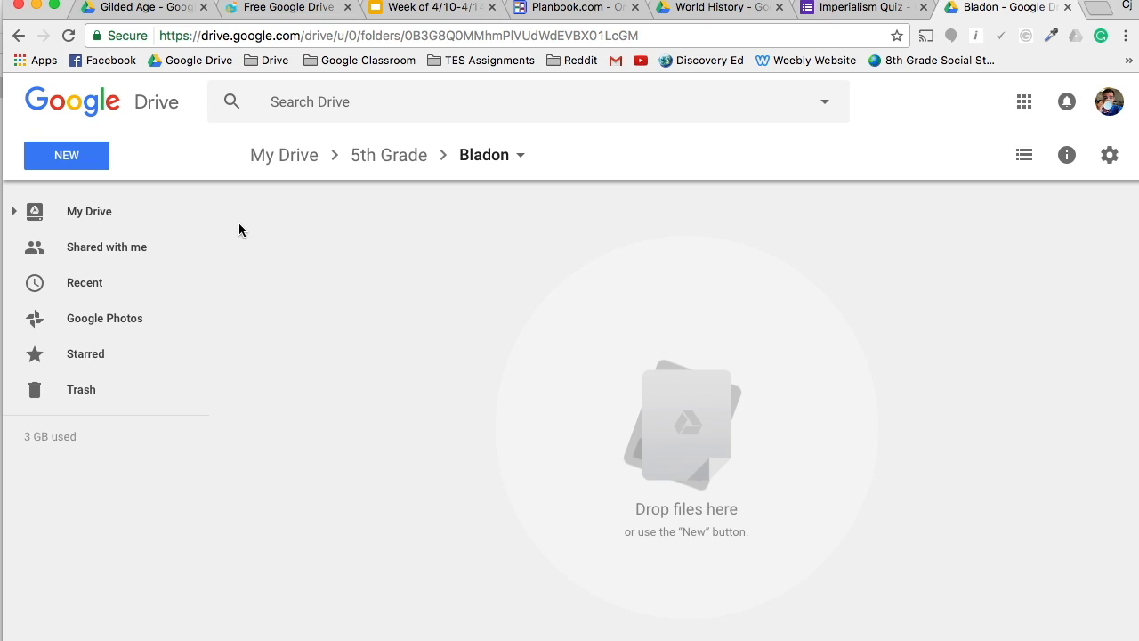
pyautogui.click(71, 160)
pyautogui.click(208, 203)
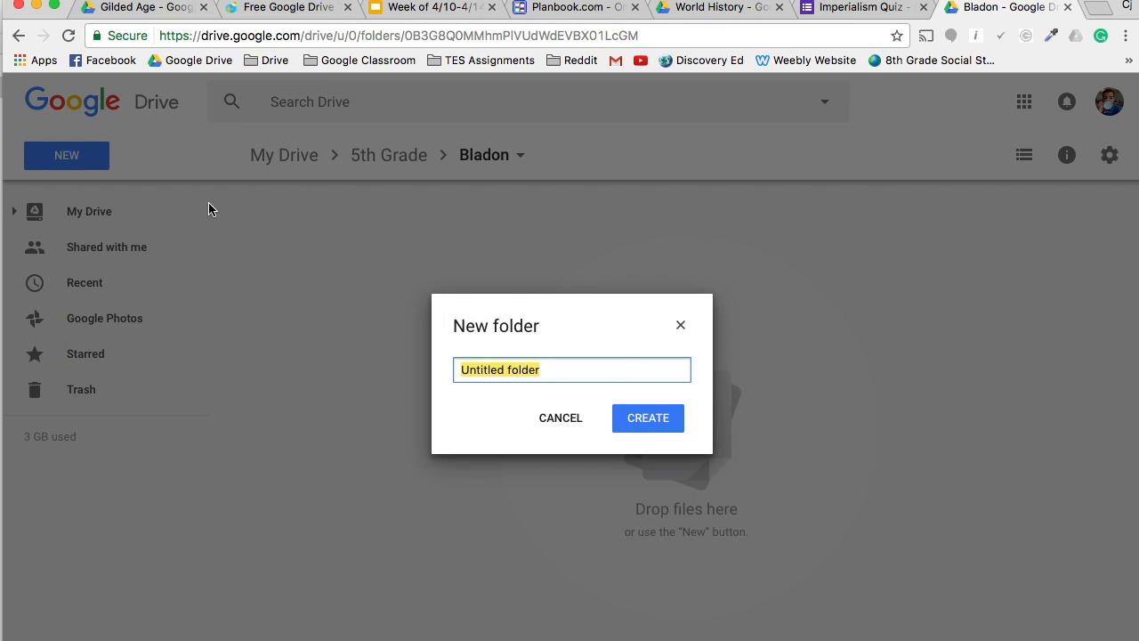
pyautogui.write('Social Stu')
pyautogui.press('BackSpace')
pyautogui.write('tudies')
pyautogui.press('Return')
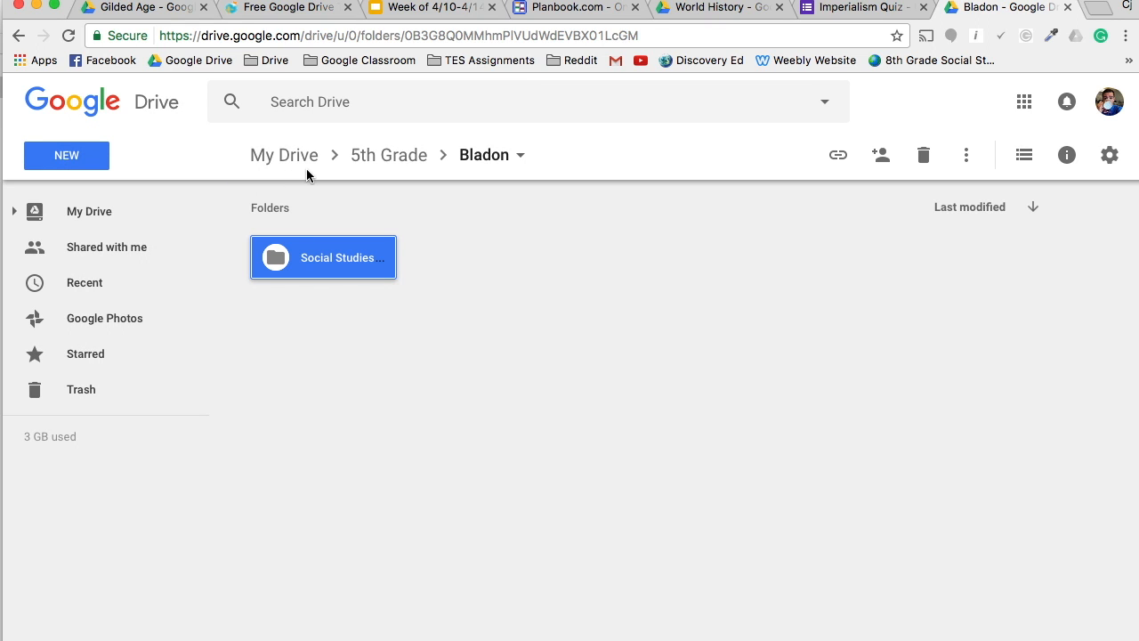
# Create a subfolder named English Language Arts beside Social Studies in the second teacher's folder.
pyautogui.click(87, 159)
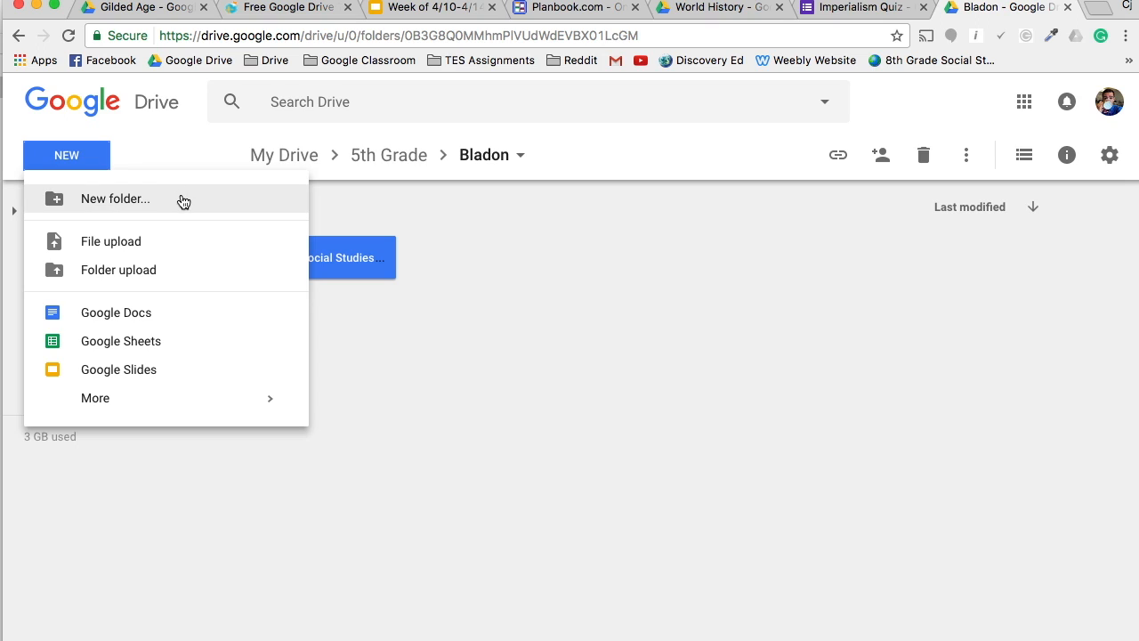
pyautogui.click(181, 199)
pyautogui.write('English ')
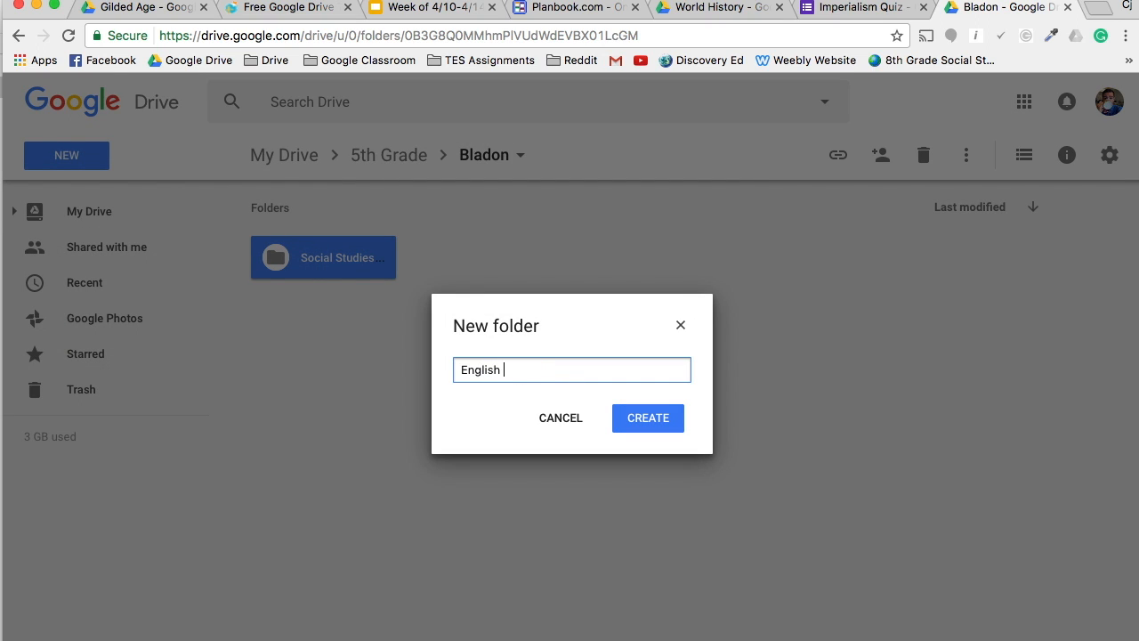
pyautogui.write('Language Arts')
pyautogui.click(660, 428)
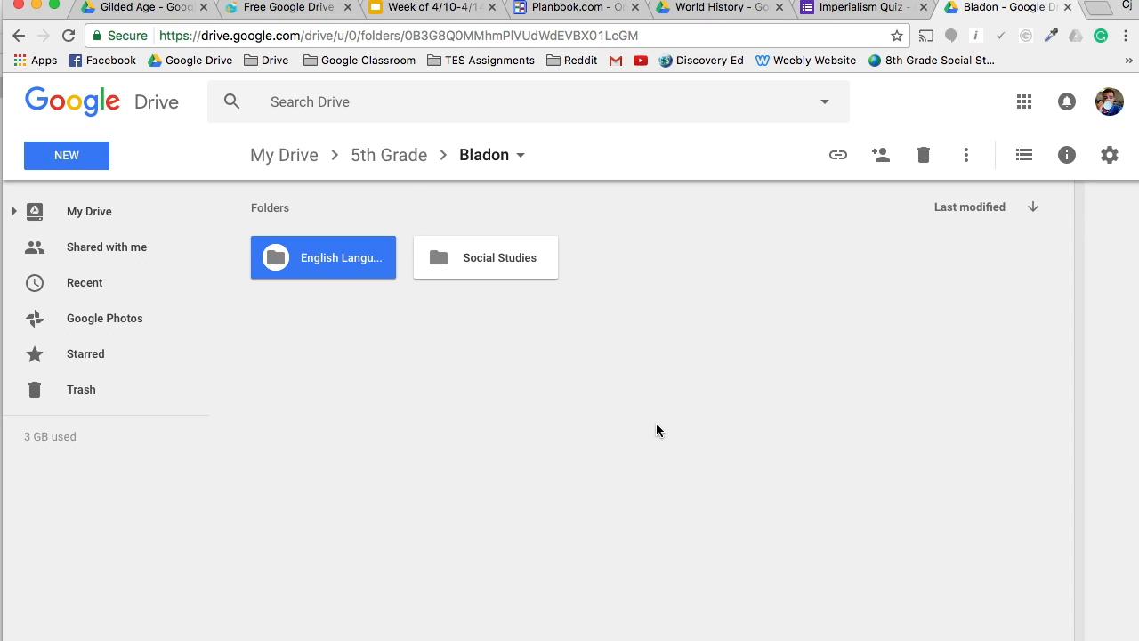
# Return to the top level of My Drive and switch the file display from grid to list view.
pyautogui.click(394, 157)
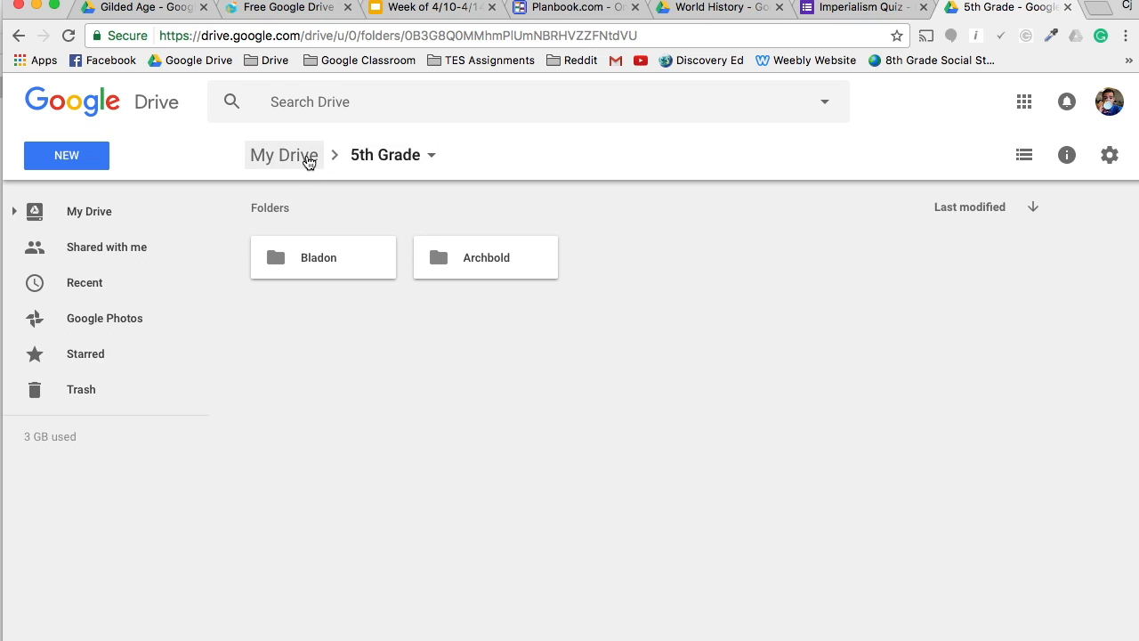
pyautogui.click(309, 161)
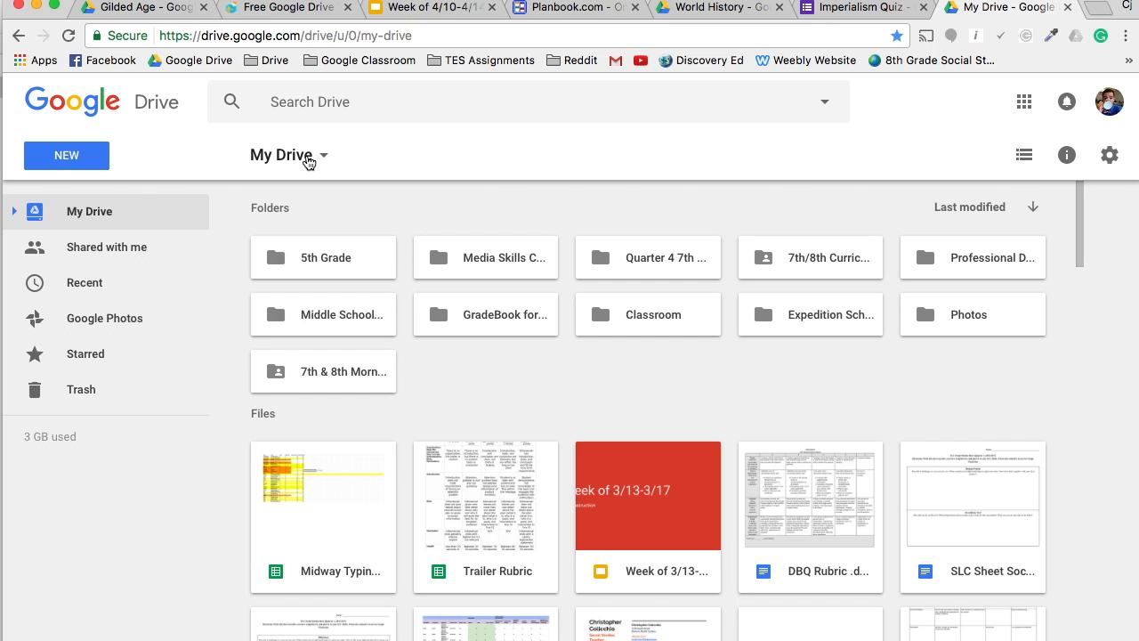
pyautogui.scroll(-1, 525, 498)
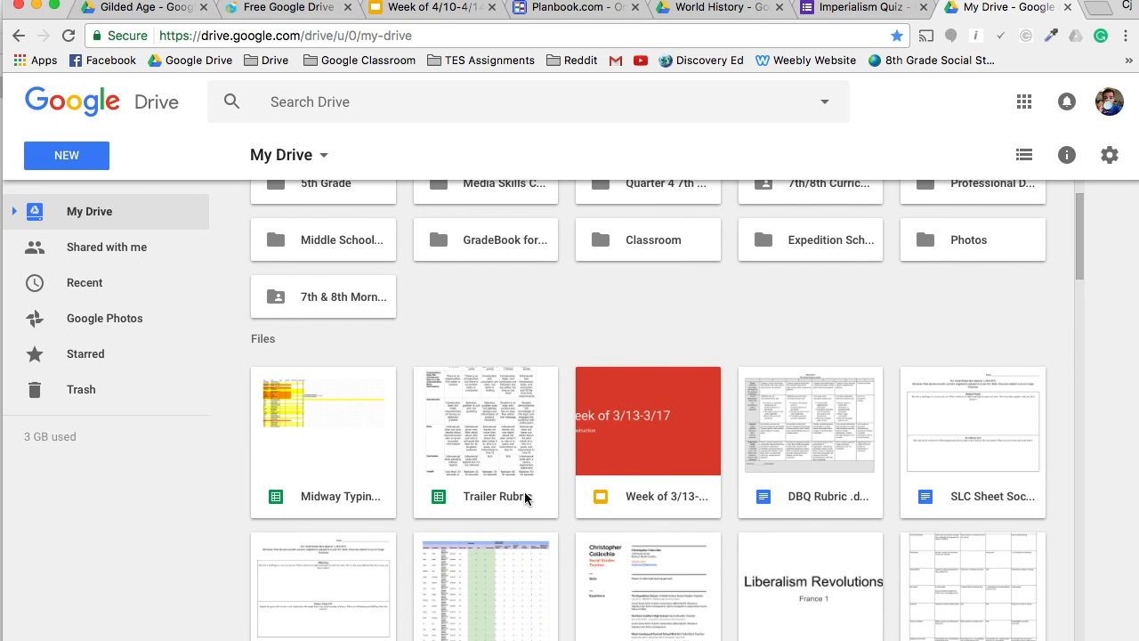
pyautogui.scroll(2, 674, 399)
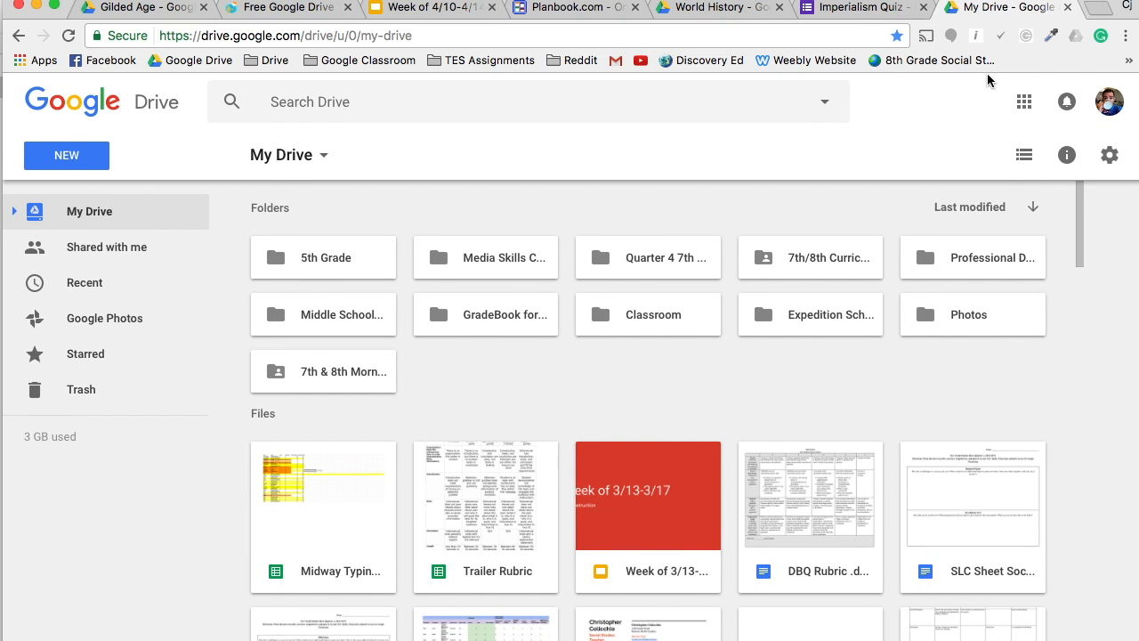
pyautogui.click(1024, 155)
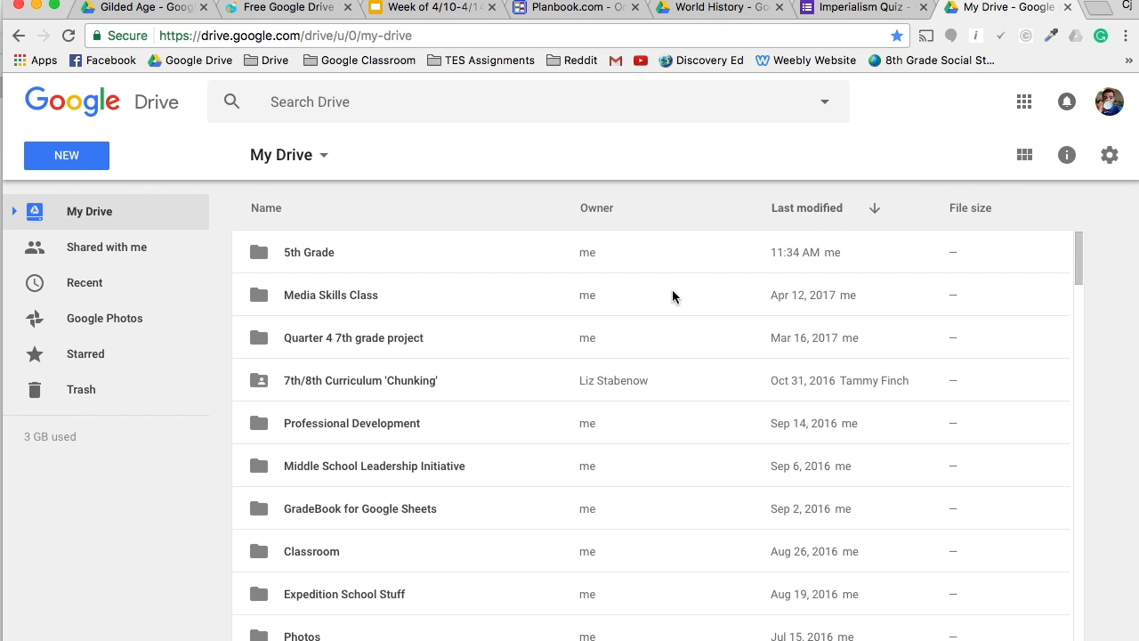
# Find the PLAN Organizer document in My Drive and move it to the 5th Grade folder.
pyautogui.scroll(-10, 672, 290)
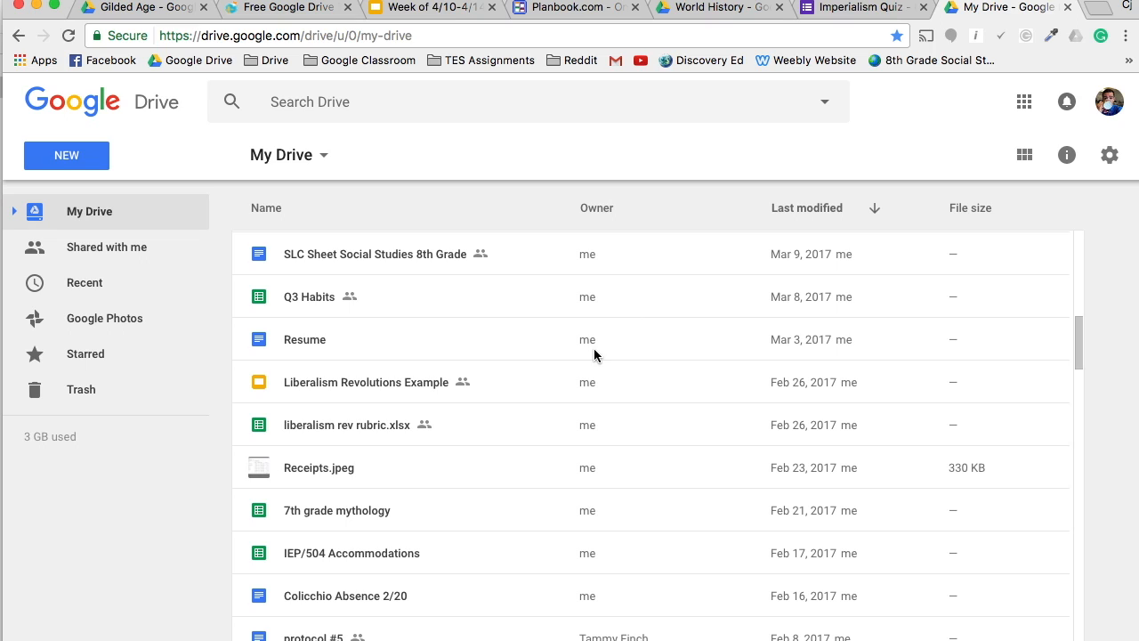
pyautogui.scroll(-5, 543, 440)
pyautogui.click(424, 430)
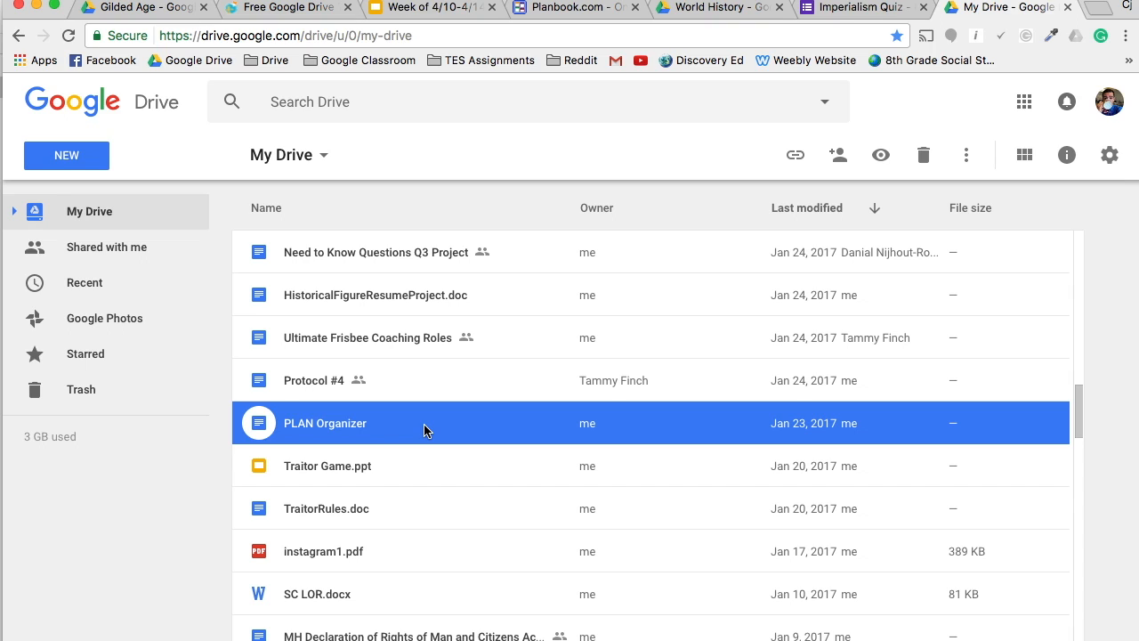
pyautogui.scroll(-2, 424, 424)
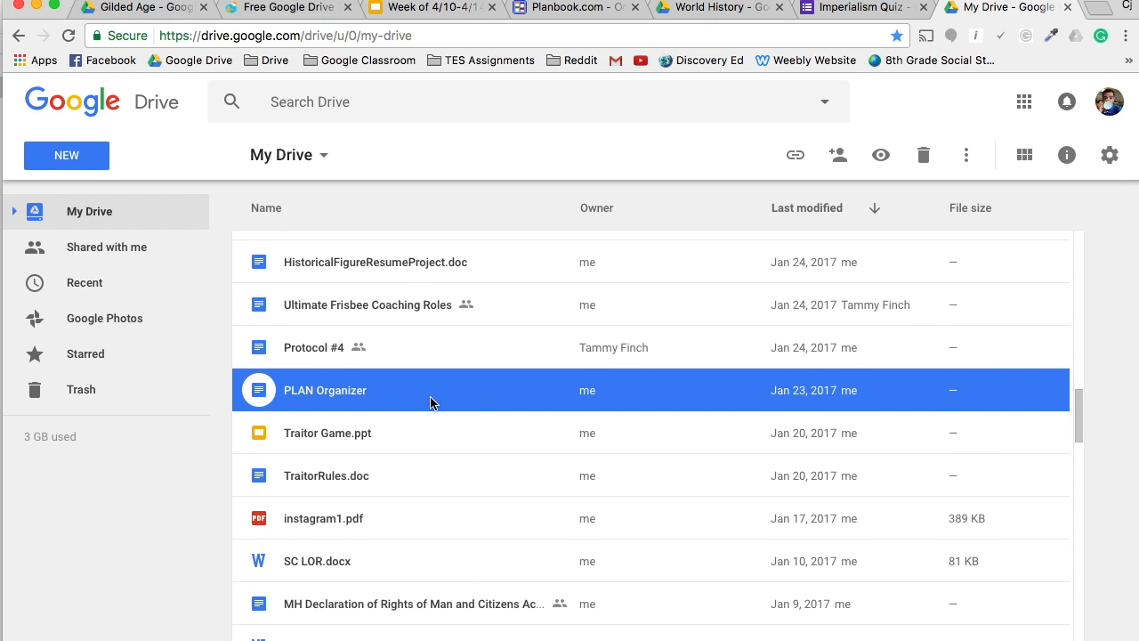
pyautogui.rightClick(434, 402)
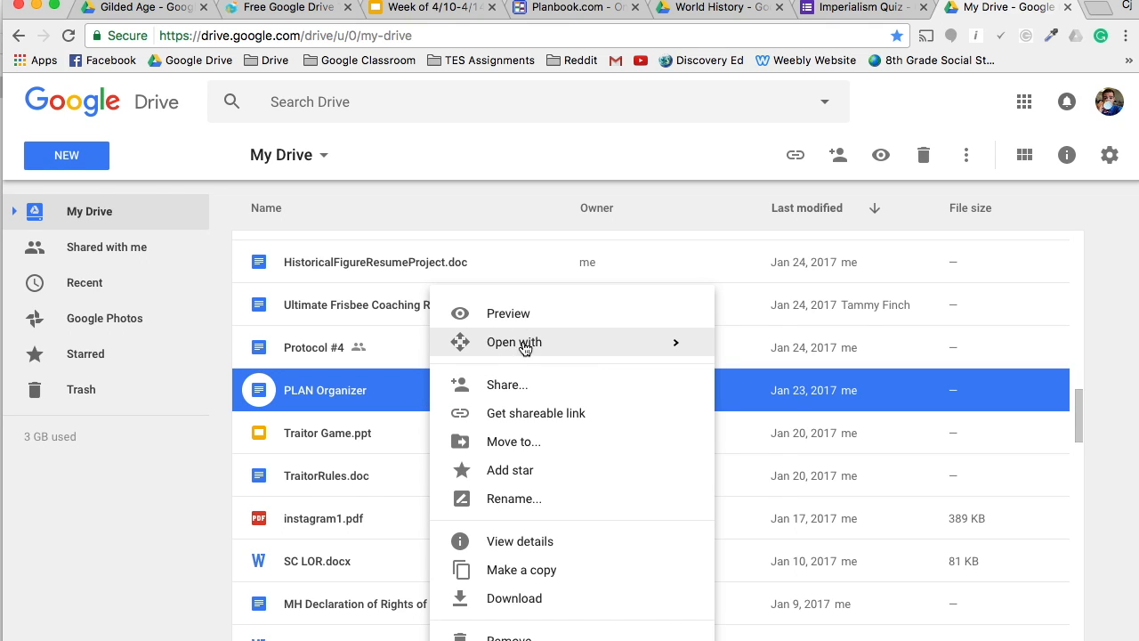
pyautogui.click(513, 441)
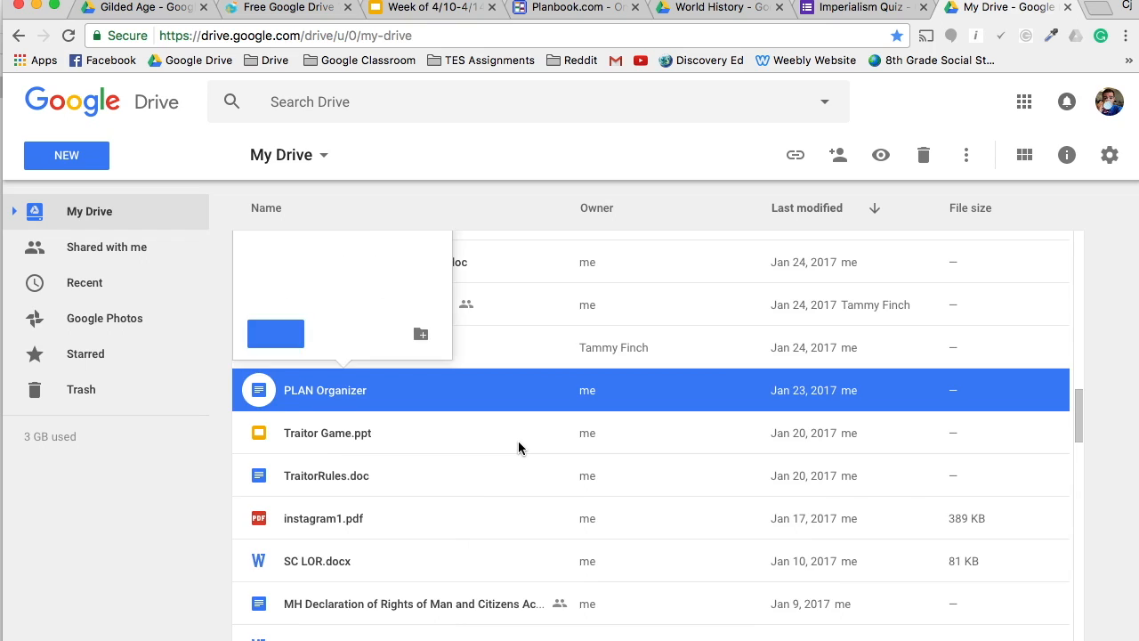
pyautogui.scroll(4, 519, 448)
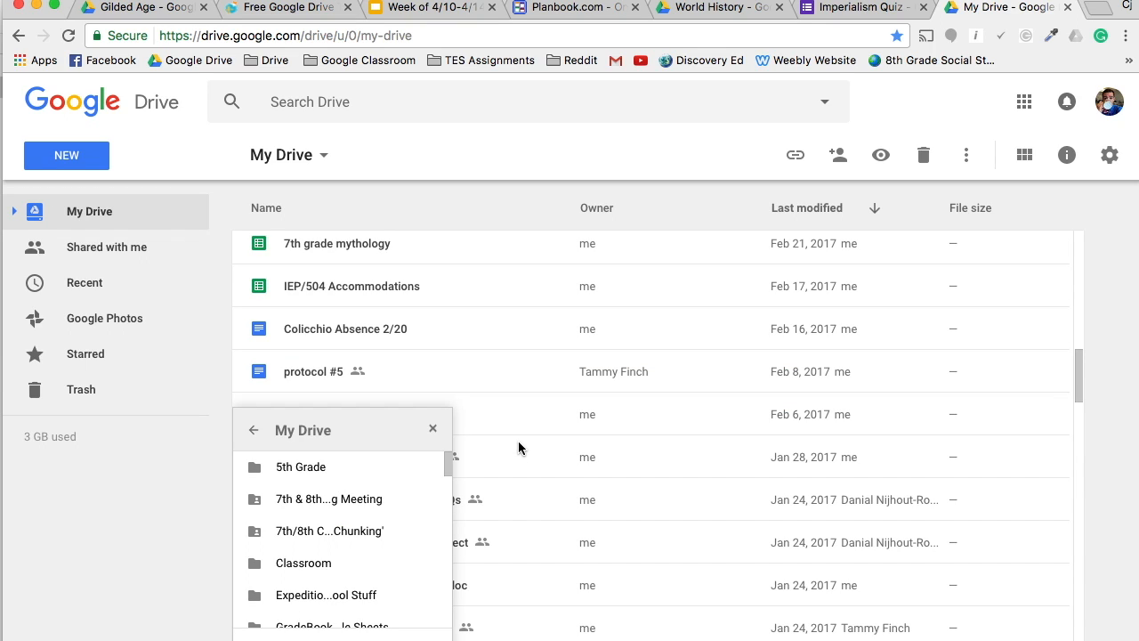
pyautogui.click(324, 468)
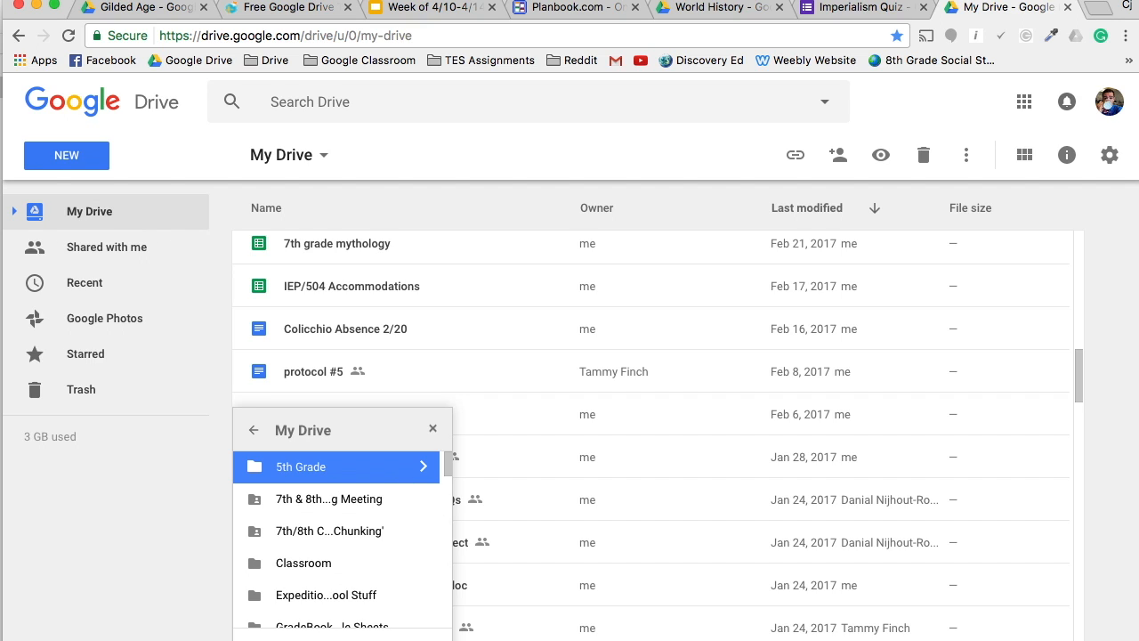
pyautogui.click(269, 640)
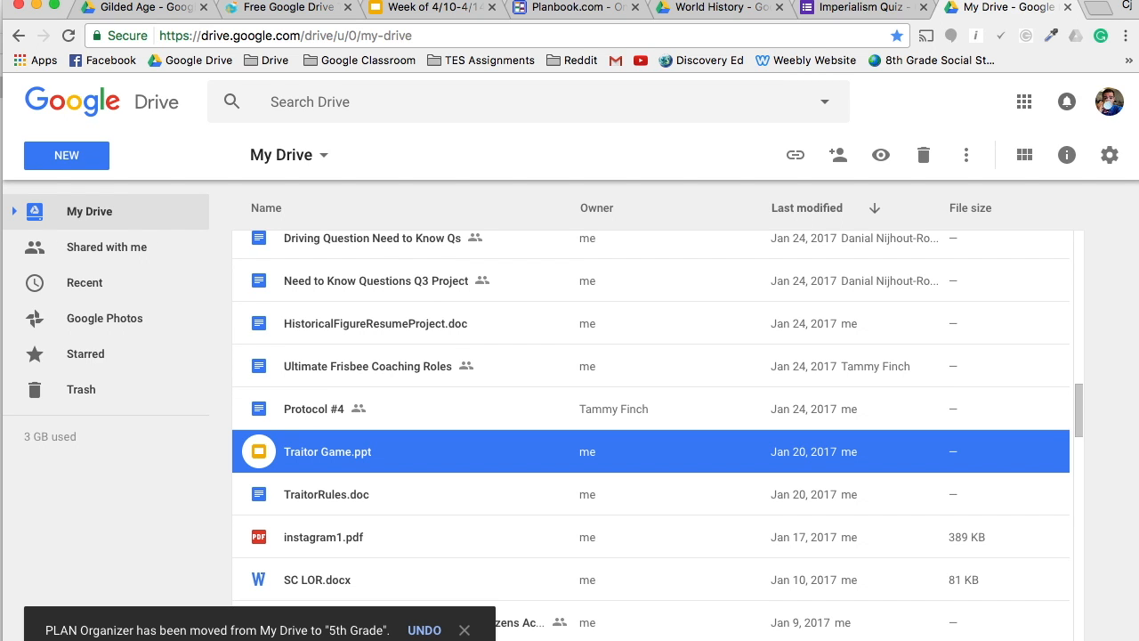
# Open the 5th Grade folder and move PLAN Organizer into the second teacher's folder.
pyautogui.scroll(10, 452, 449)
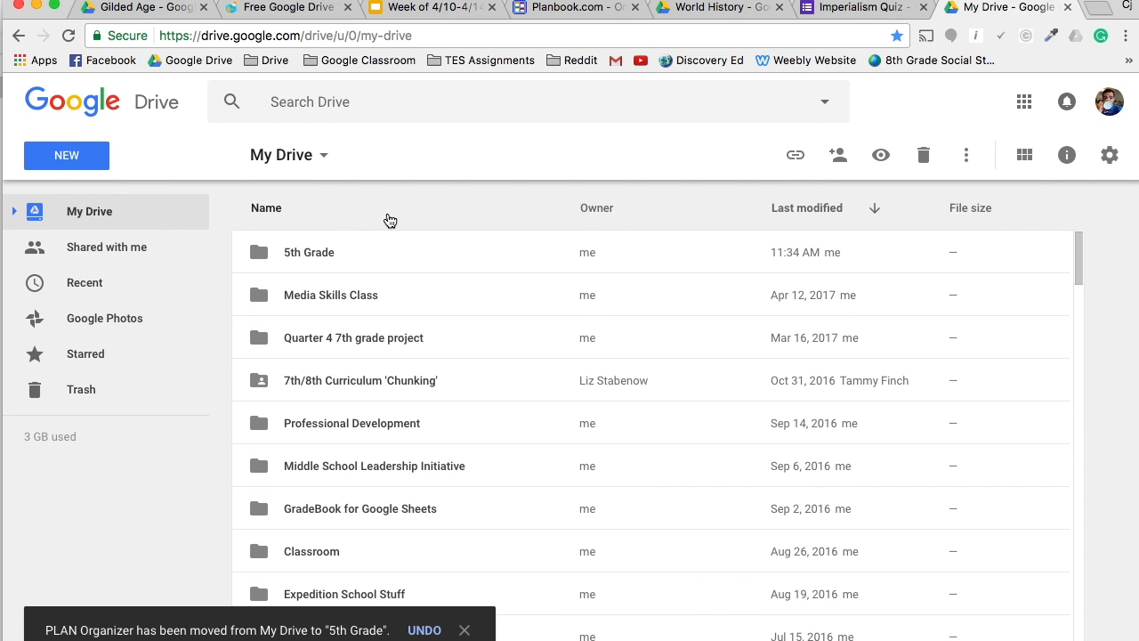
pyautogui.doubleClick(381, 259)
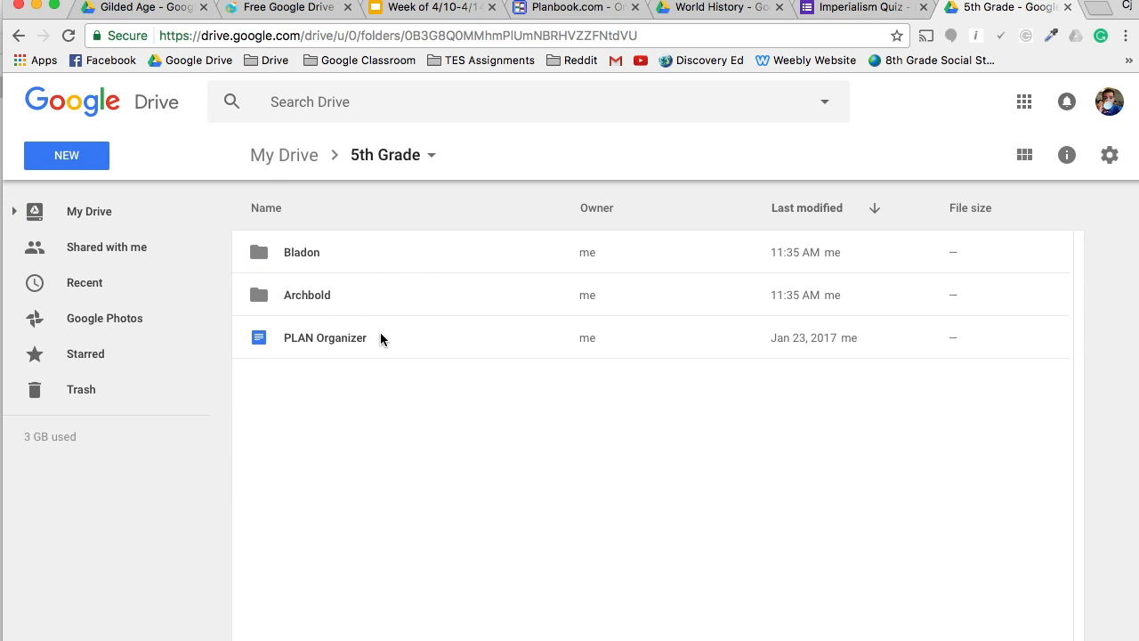
pyautogui.click(417, 340)
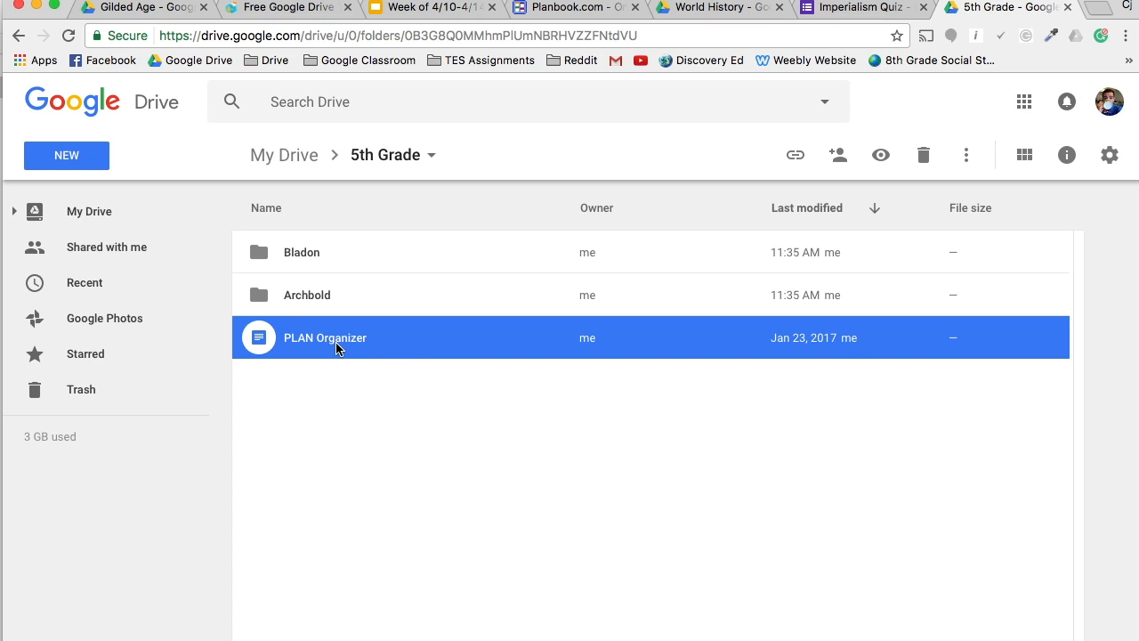
pyautogui.moveTo(336, 347); pyautogui.dragTo(303, 254)
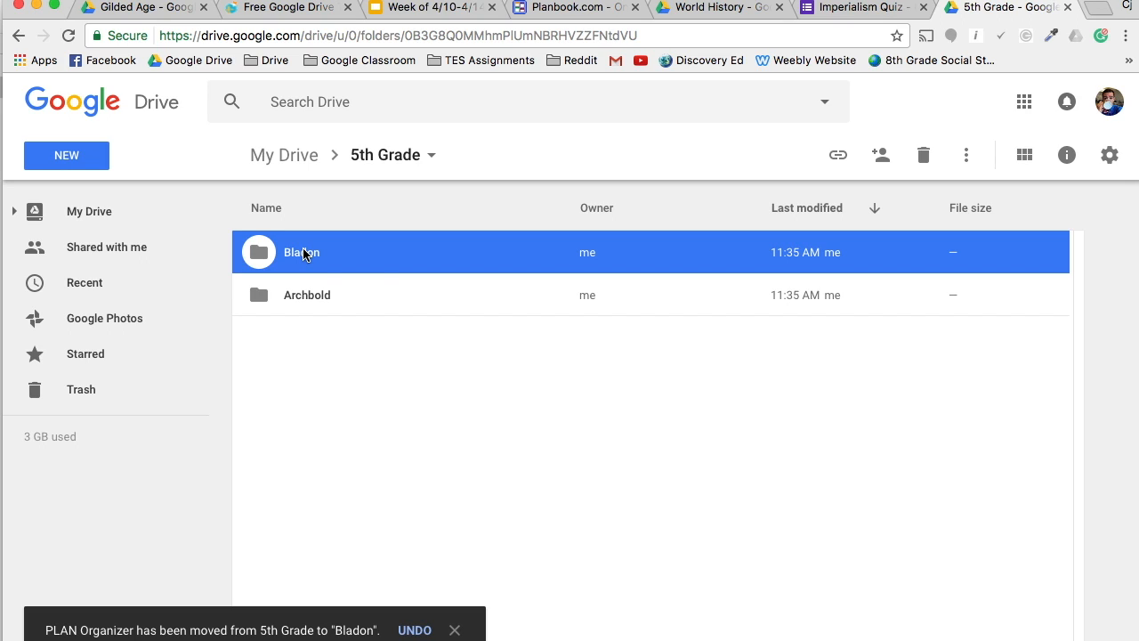
# Inside the second teacher's folder, move PLAN Organizer into English Language Arts and open that subfolder.
pyautogui.doubleClick(303, 254)
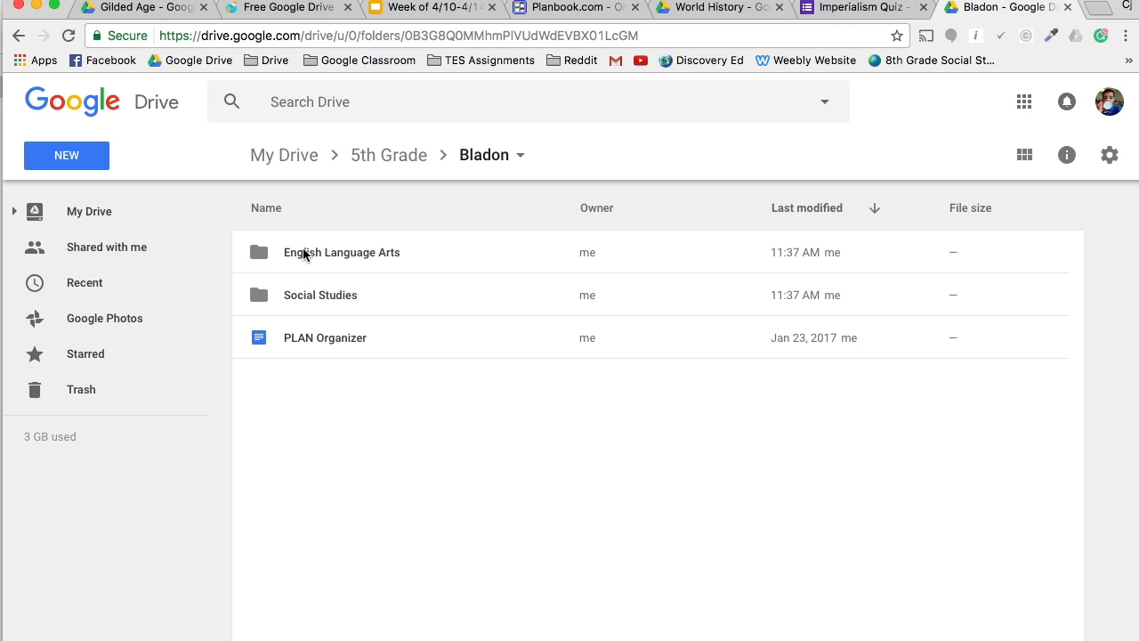
pyautogui.click(327, 338)
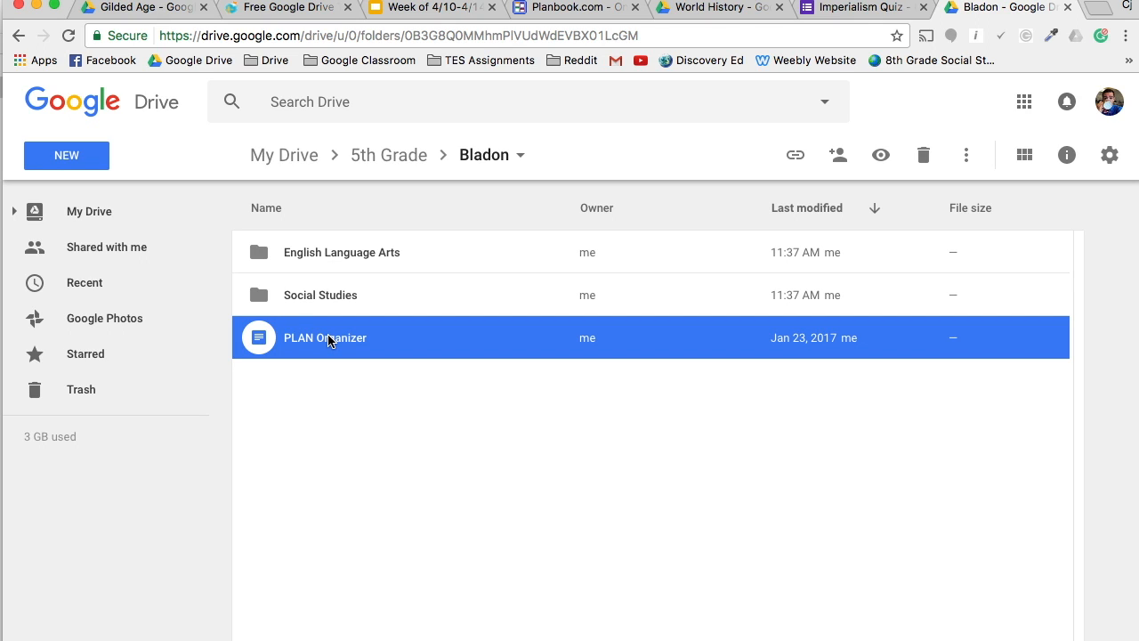
pyautogui.moveTo(328, 338); pyautogui.dragTo(313, 247)
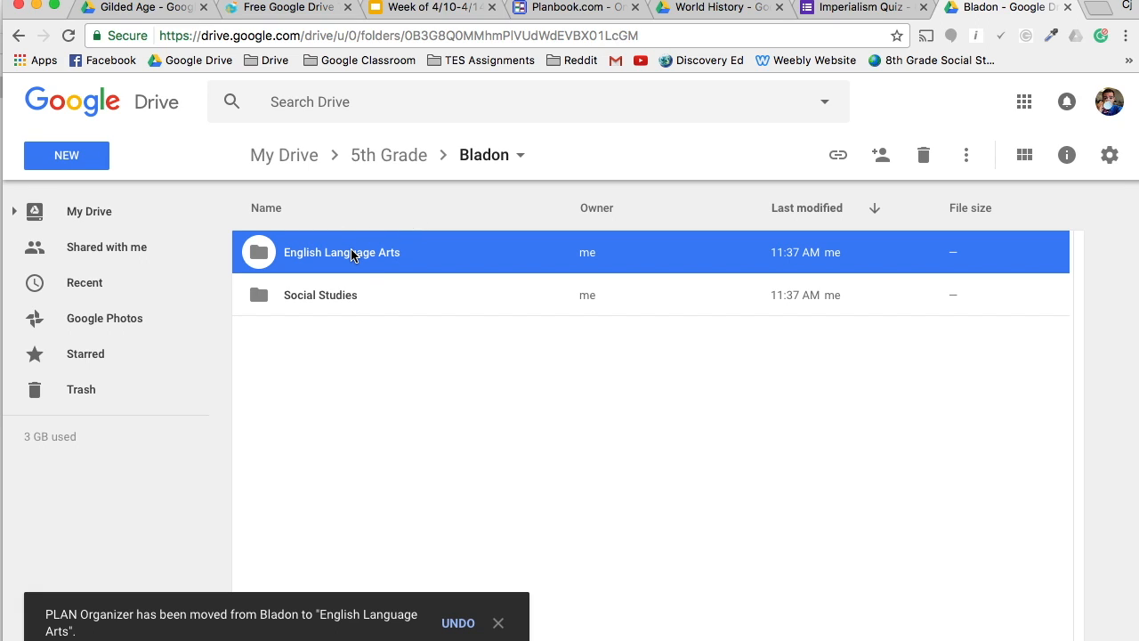
pyautogui.doubleClick(350, 252)
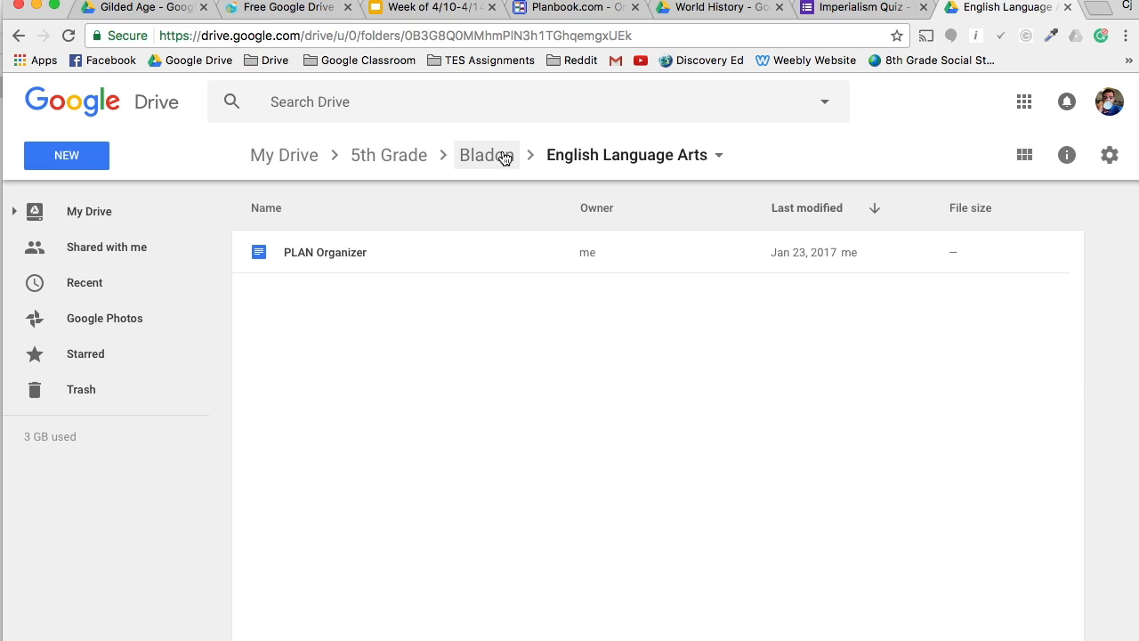
# Move the My Trip to Europe presentation from My Drive to the Math subfolder of the first teacher's folder in 5th Grade.
pyautogui.click(416, 533)
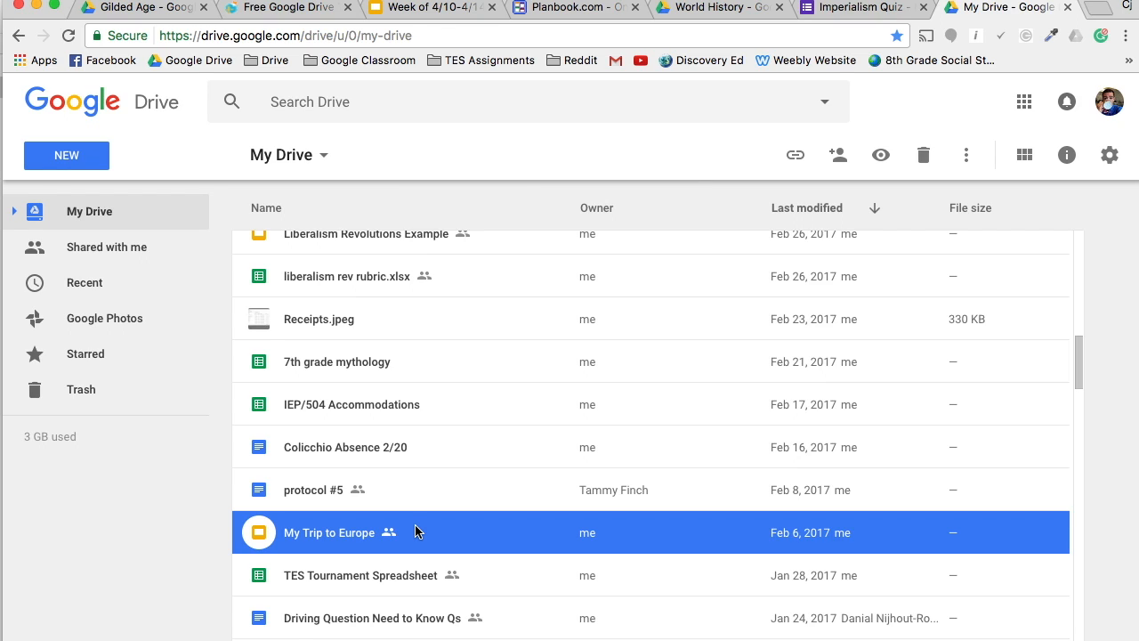
pyautogui.rightClick(416, 531)
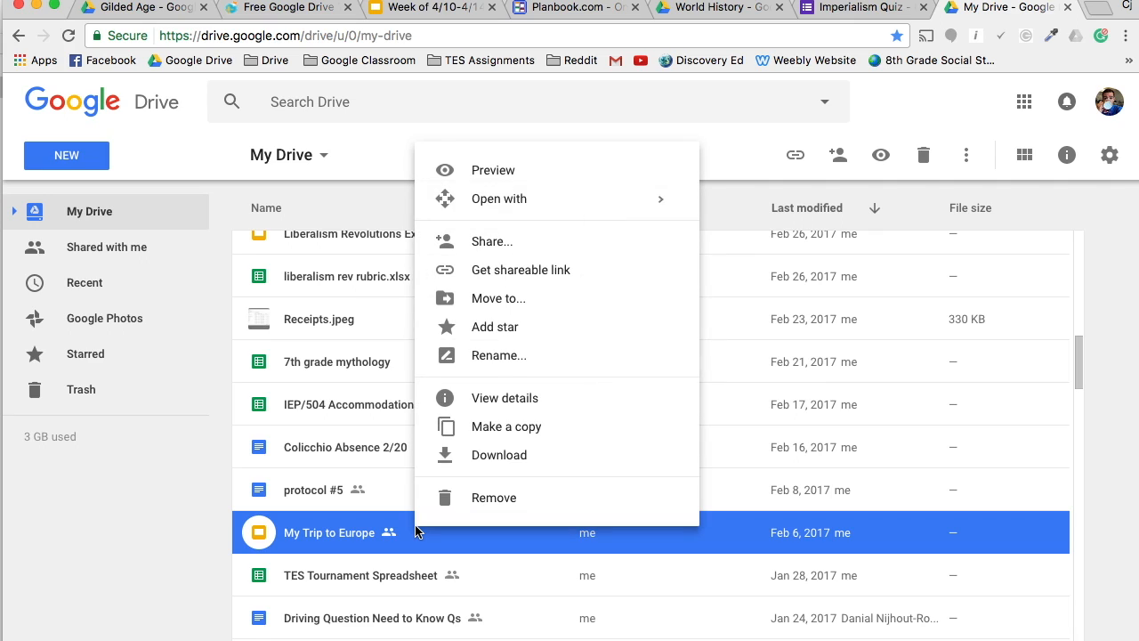
pyautogui.click(472, 301)
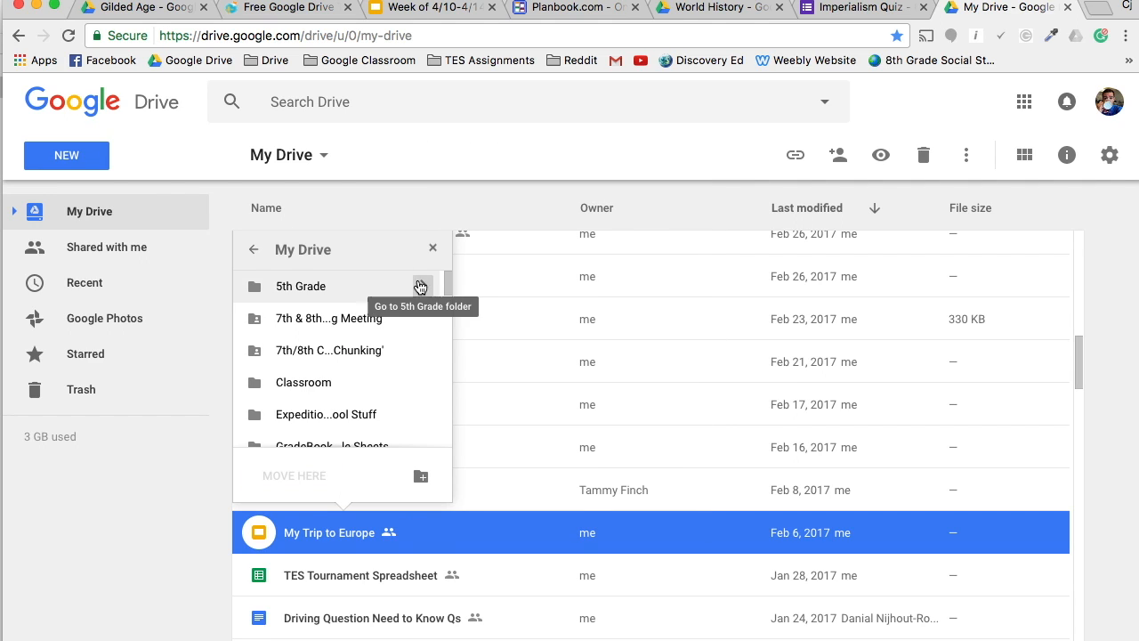
pyautogui.click(390, 286)
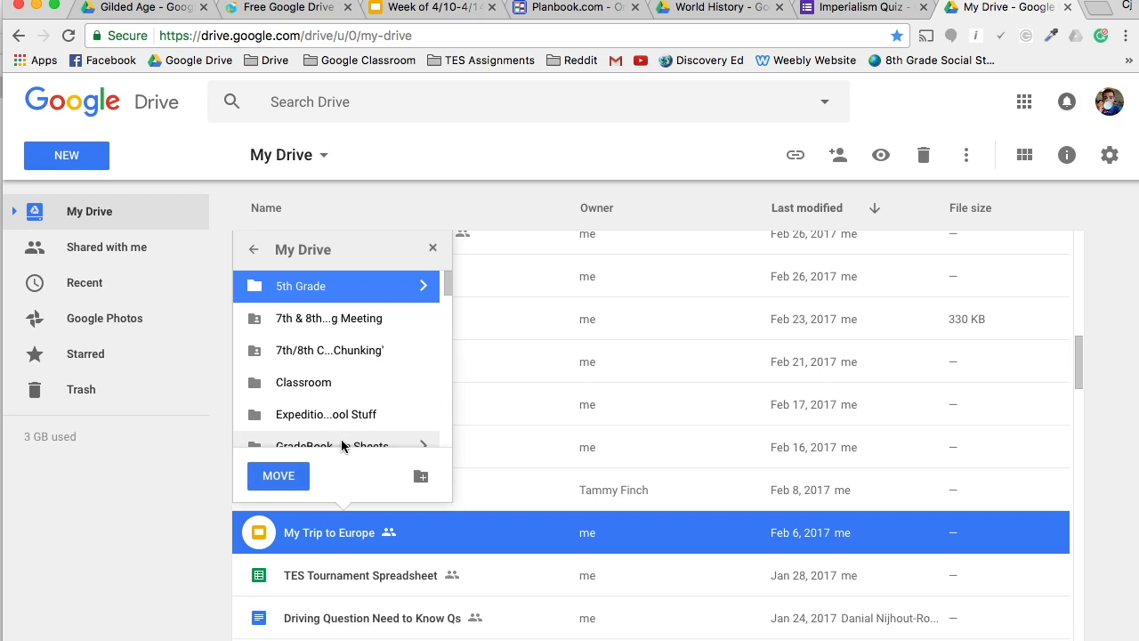
pyautogui.click(425, 287)
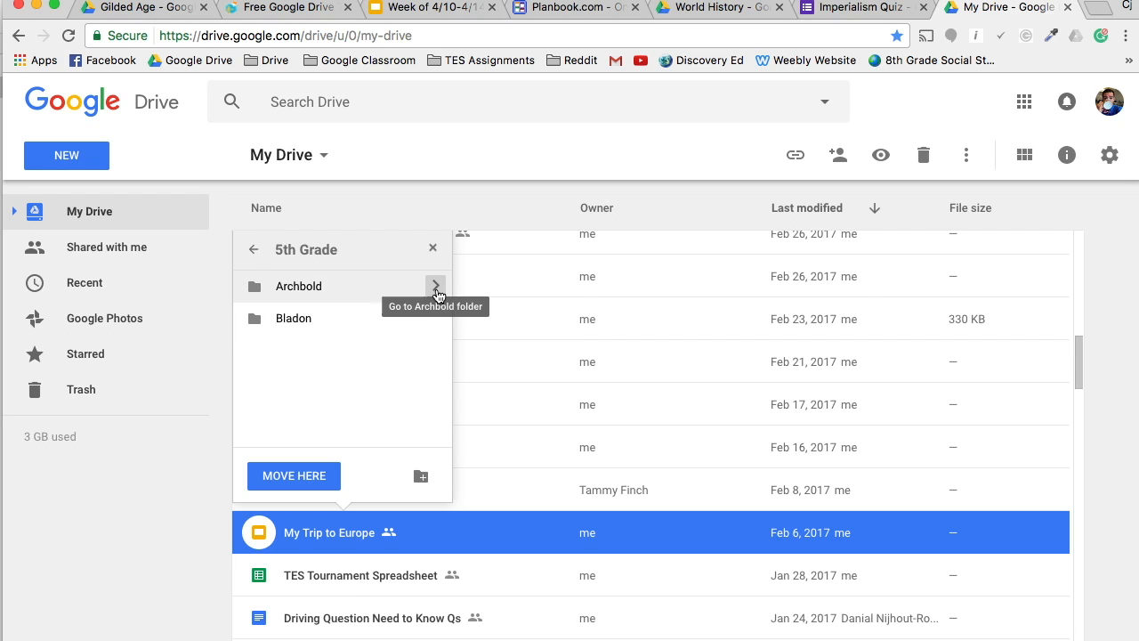
pyautogui.click(436, 286)
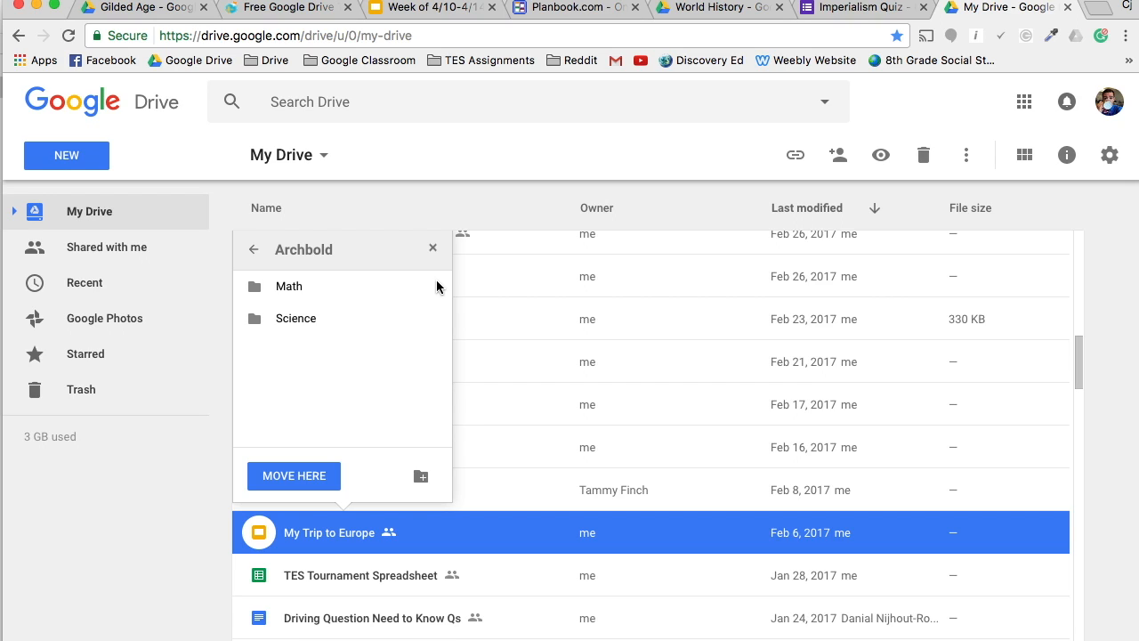
pyautogui.click(405, 286)
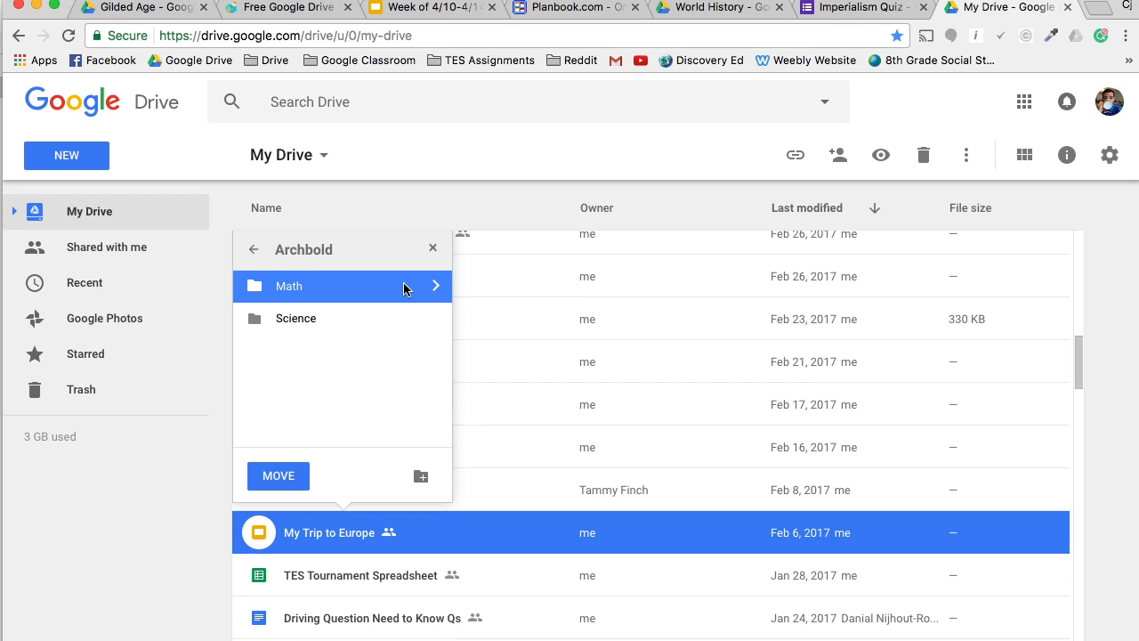
pyautogui.click(430, 285)
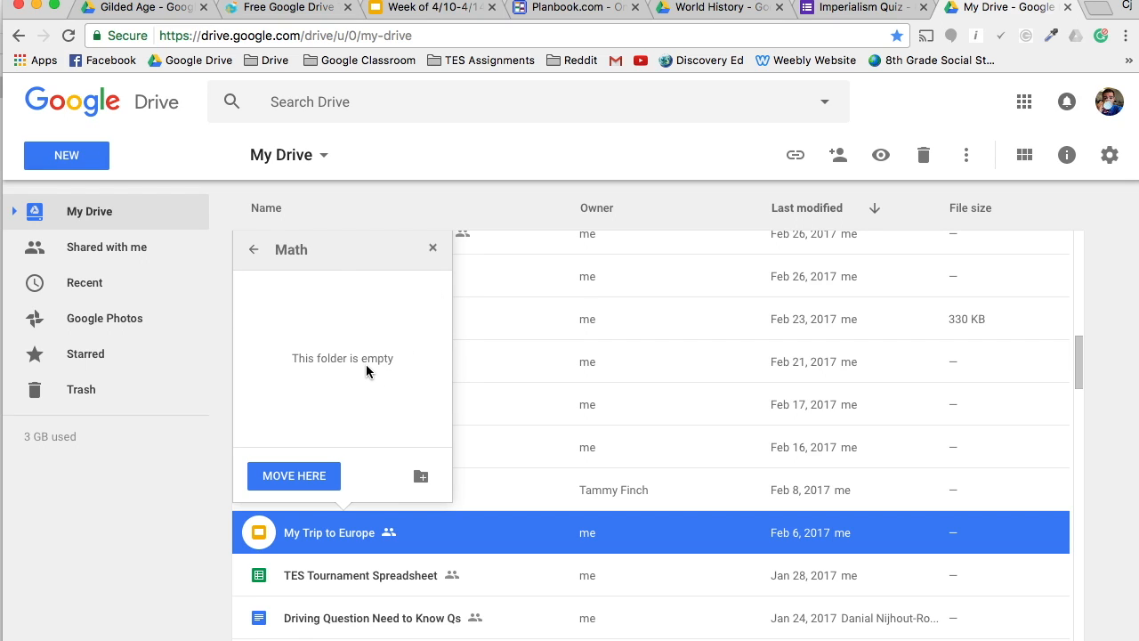
pyautogui.click(295, 478)
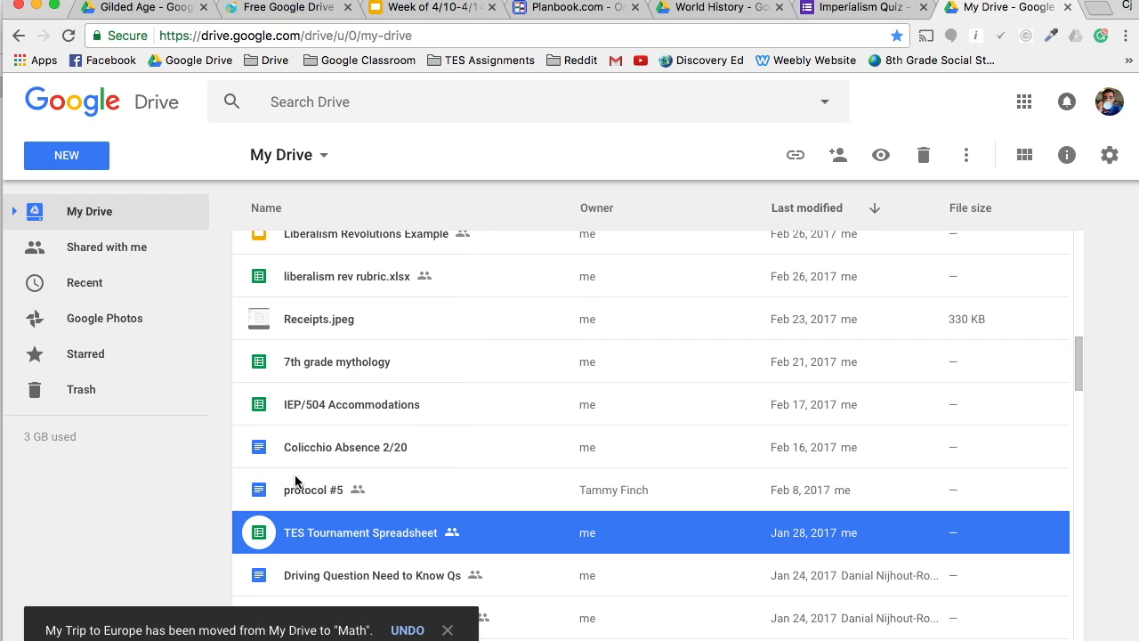
# Open the Math subfolder of the first teacher's folder in 5th Grade to check for My Trip to Europe.
pyautogui.scroll(10, 394, 309)
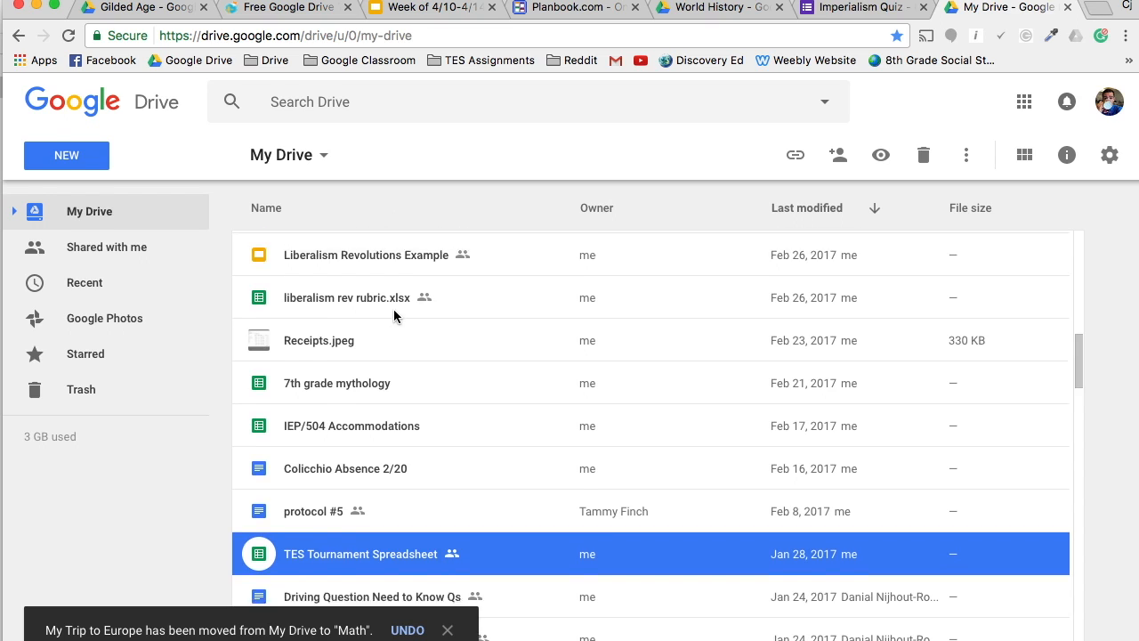
pyautogui.doubleClick(390, 253)
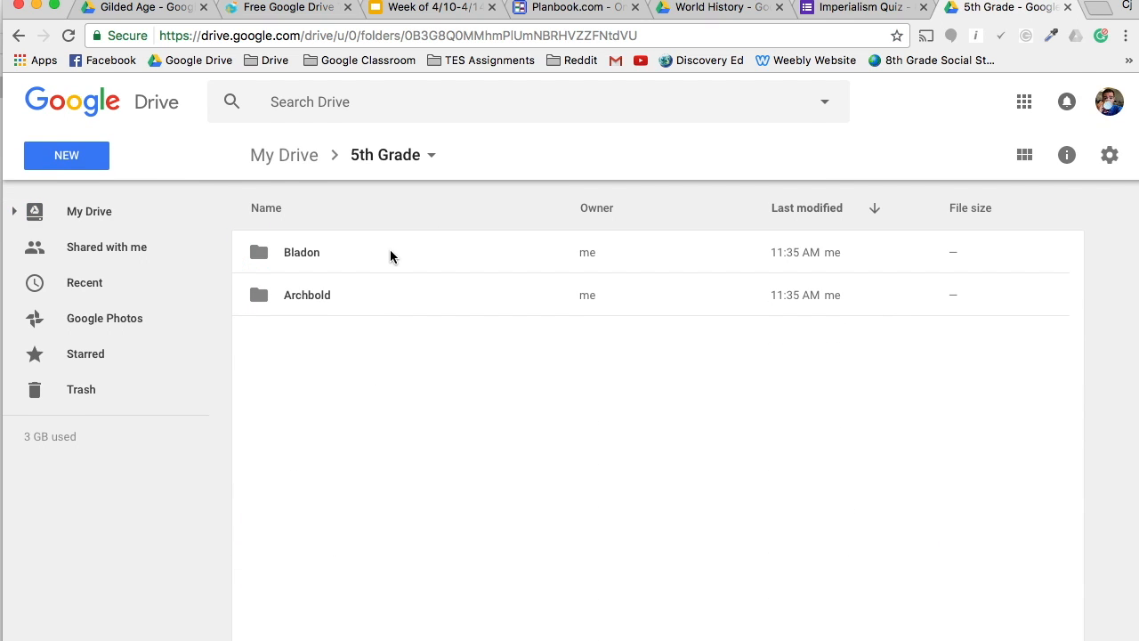
pyautogui.doubleClick(392, 298)
pyautogui.doubleClick(408, 297)
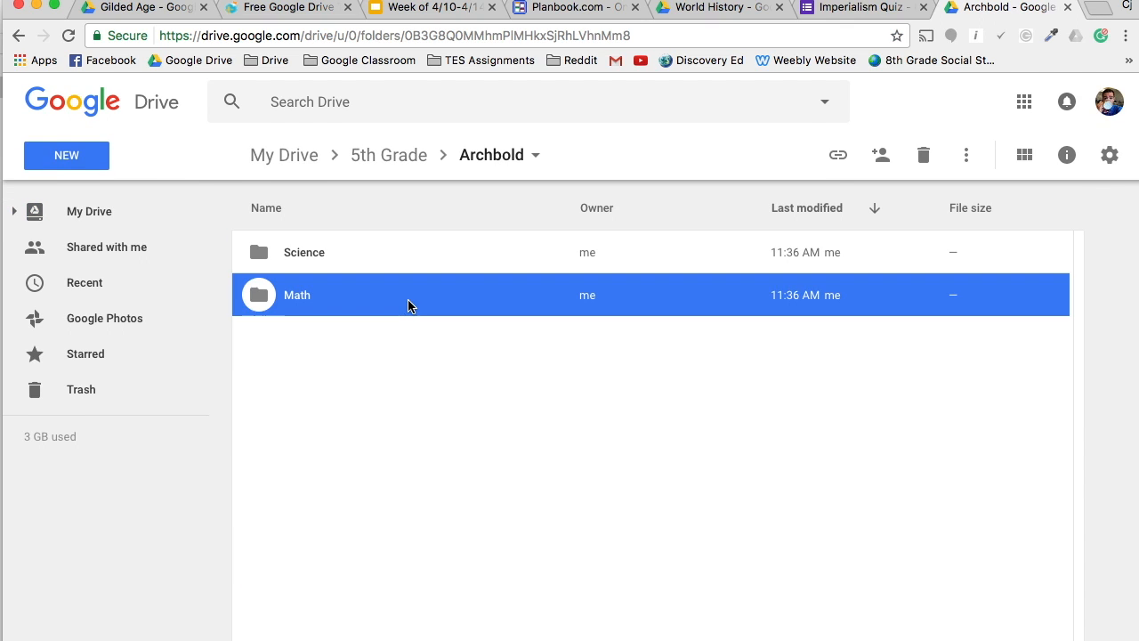